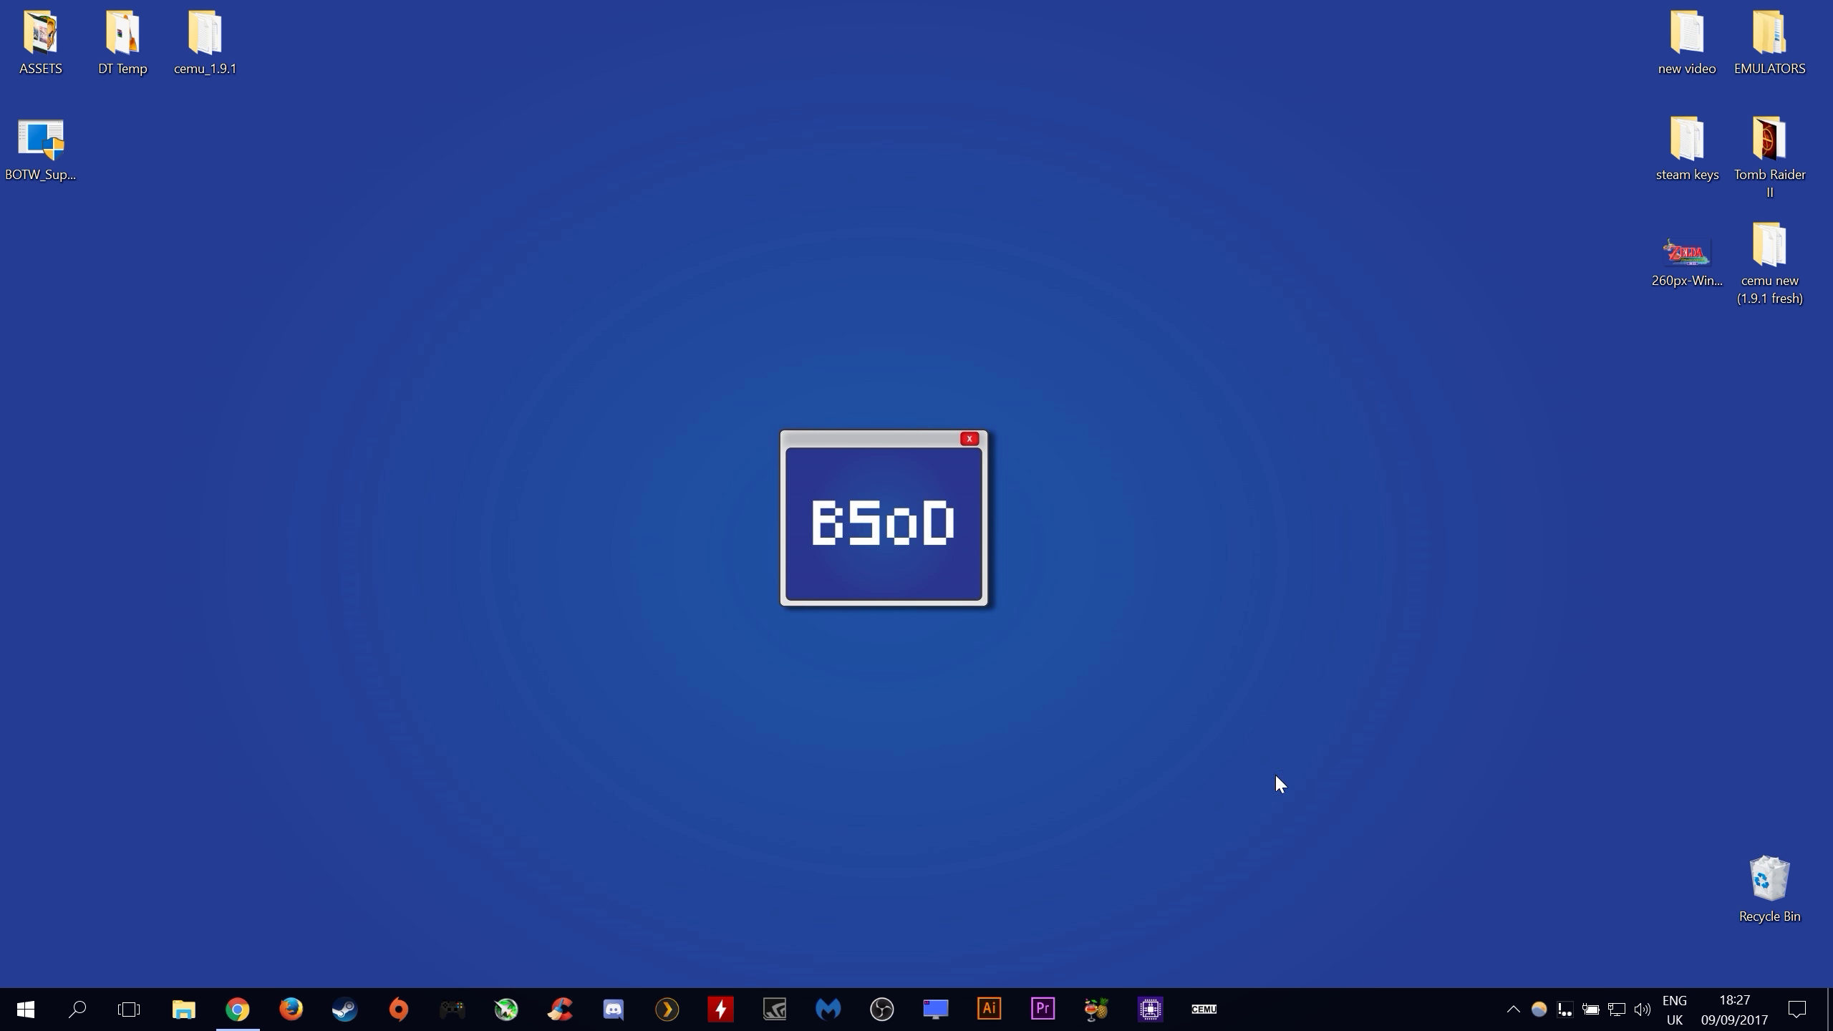
- Download CemUI.Setup.exe of release 2.0.0 Alpha 1 from the CemUI GitHub releases page to the Desktop
{"action": "left_click", "coordinate": [237, 1009]}
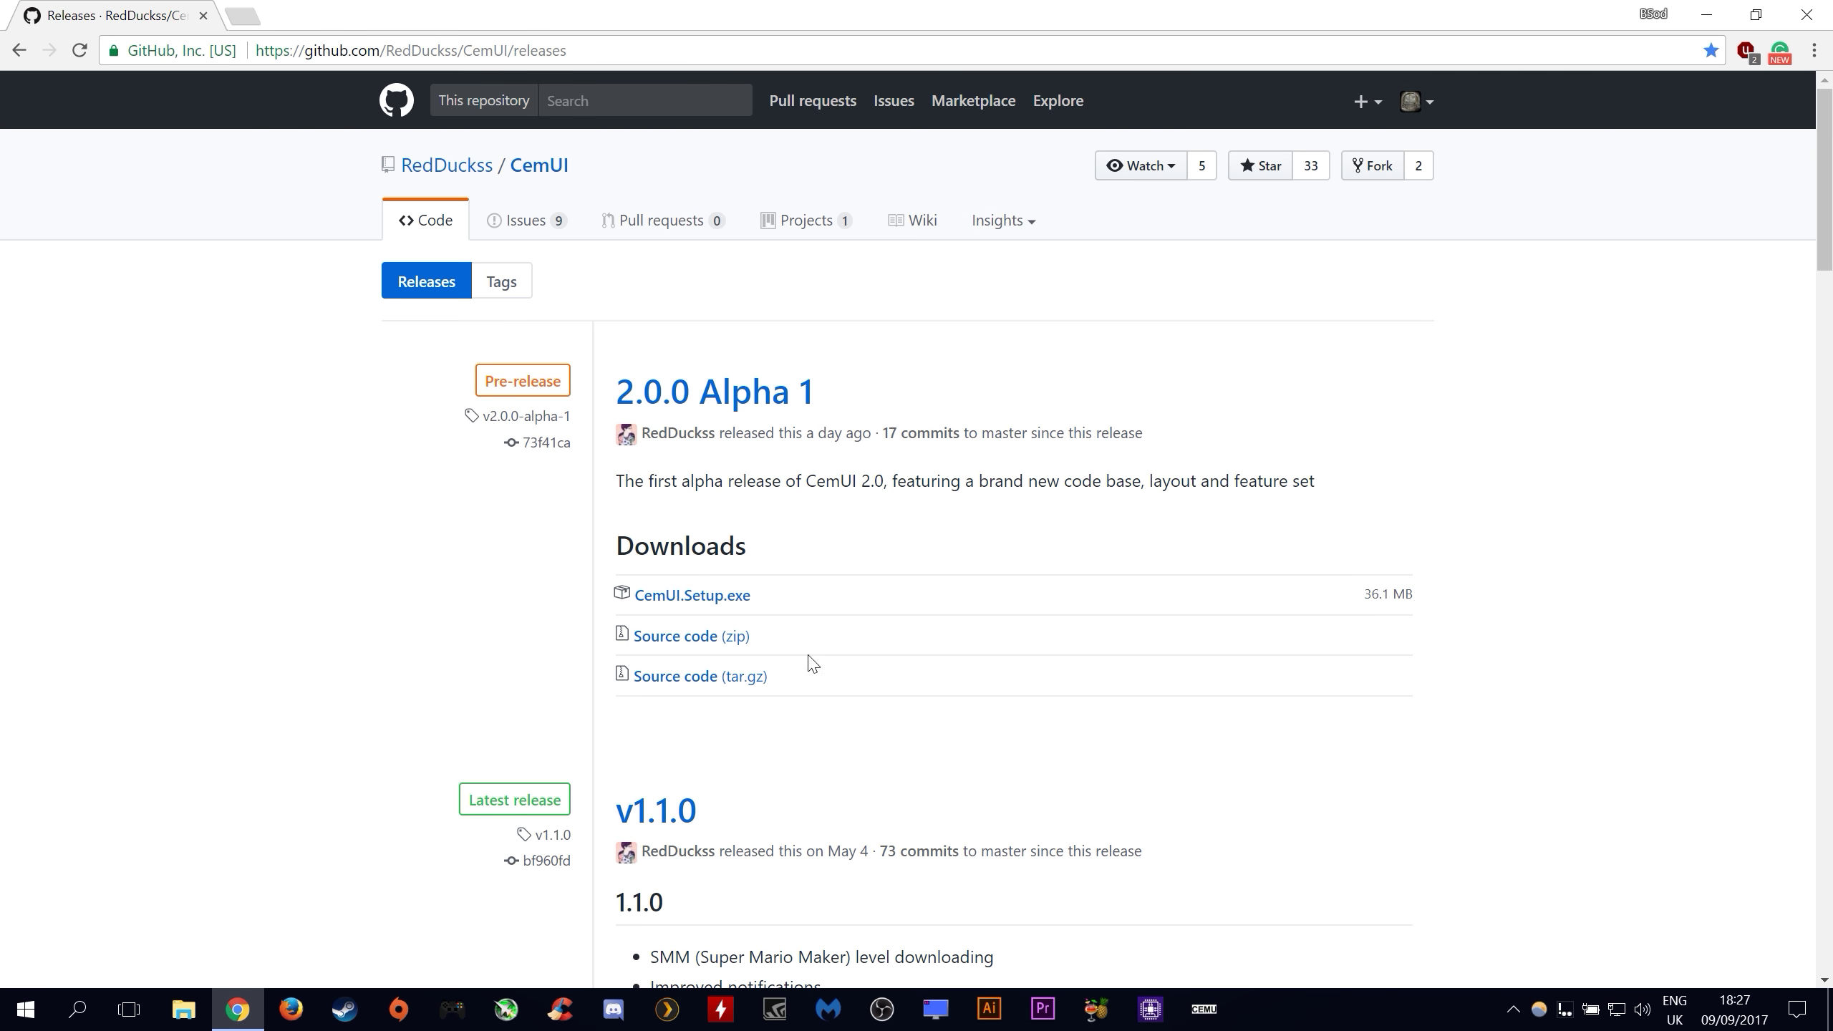
{"action": "left_click", "coordinate": [704, 596]}
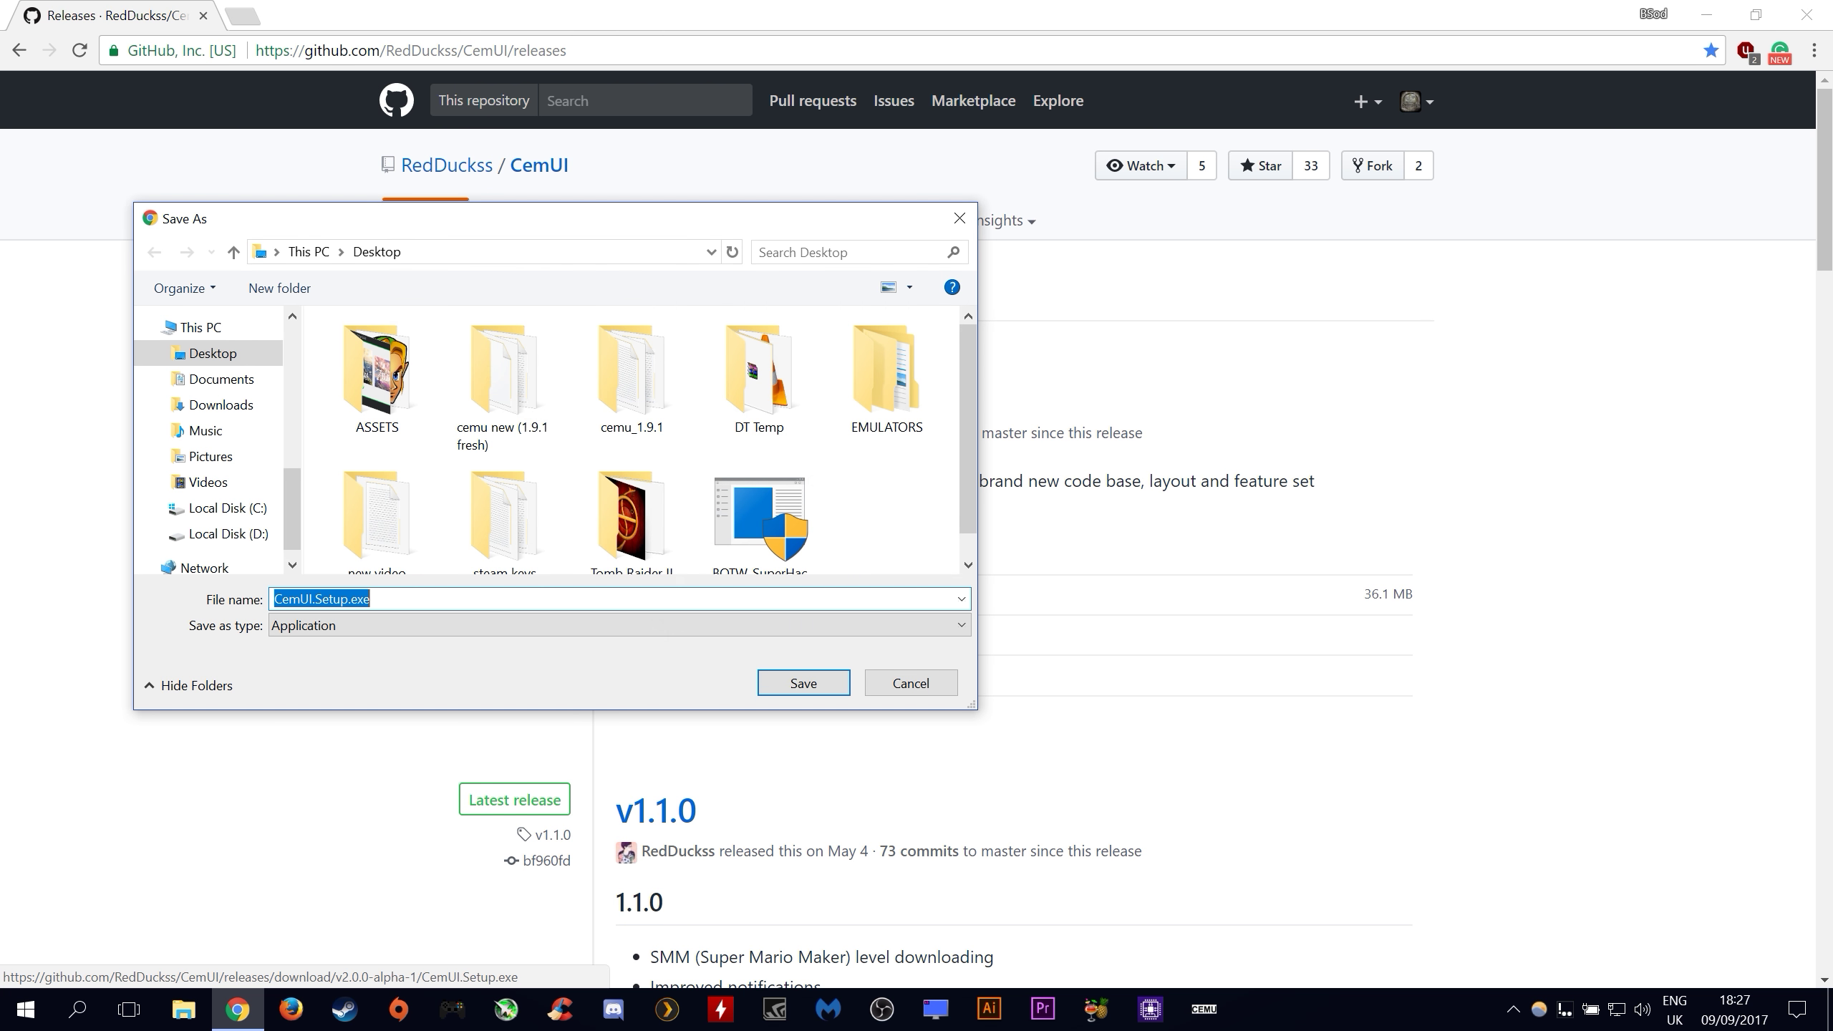
{"action": "left_click", "coordinate": [216, 354]}
{"action": "left_click", "coordinate": [804, 684]}
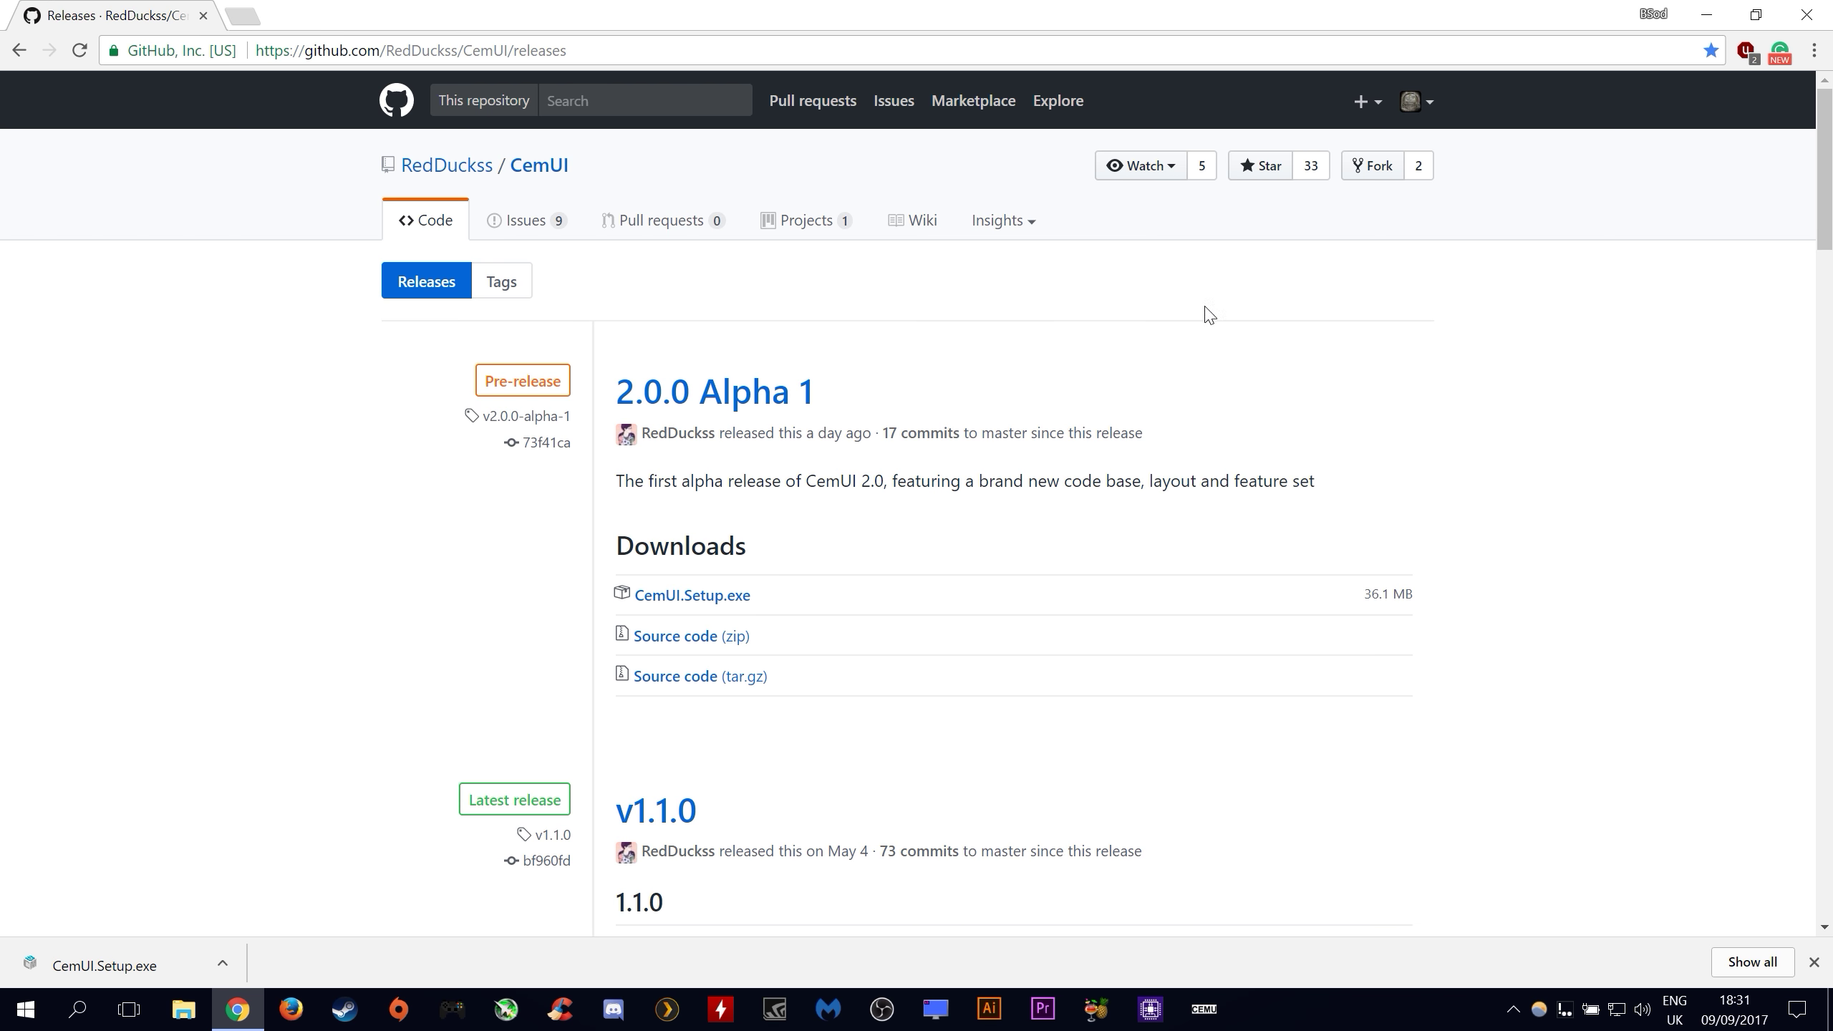
{"action": "left_click", "coordinate": [1712, 16]}
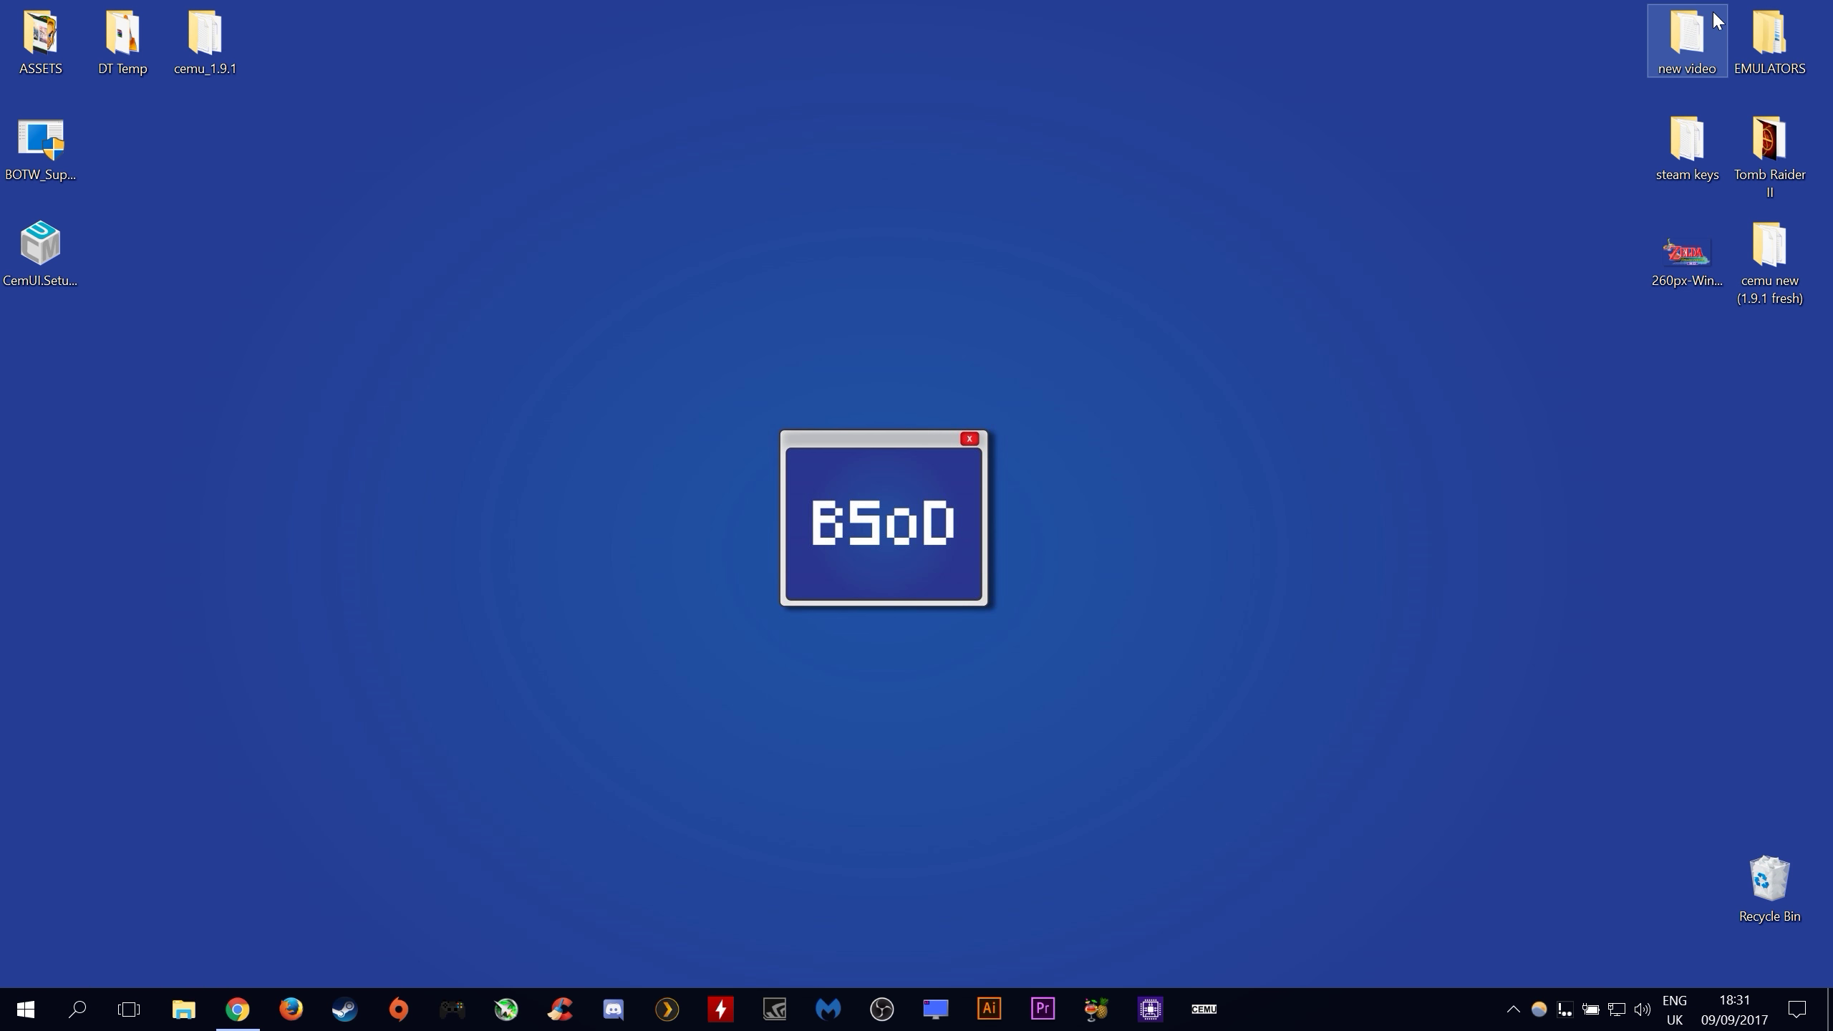
- Move CemUI.Setup.exe to the open middle of the desktop and run the installer, allowing the unverified publisher
{"action": "left_click_drag", "start_coordinate": [39, 252], "coordinate": [743, 230]}
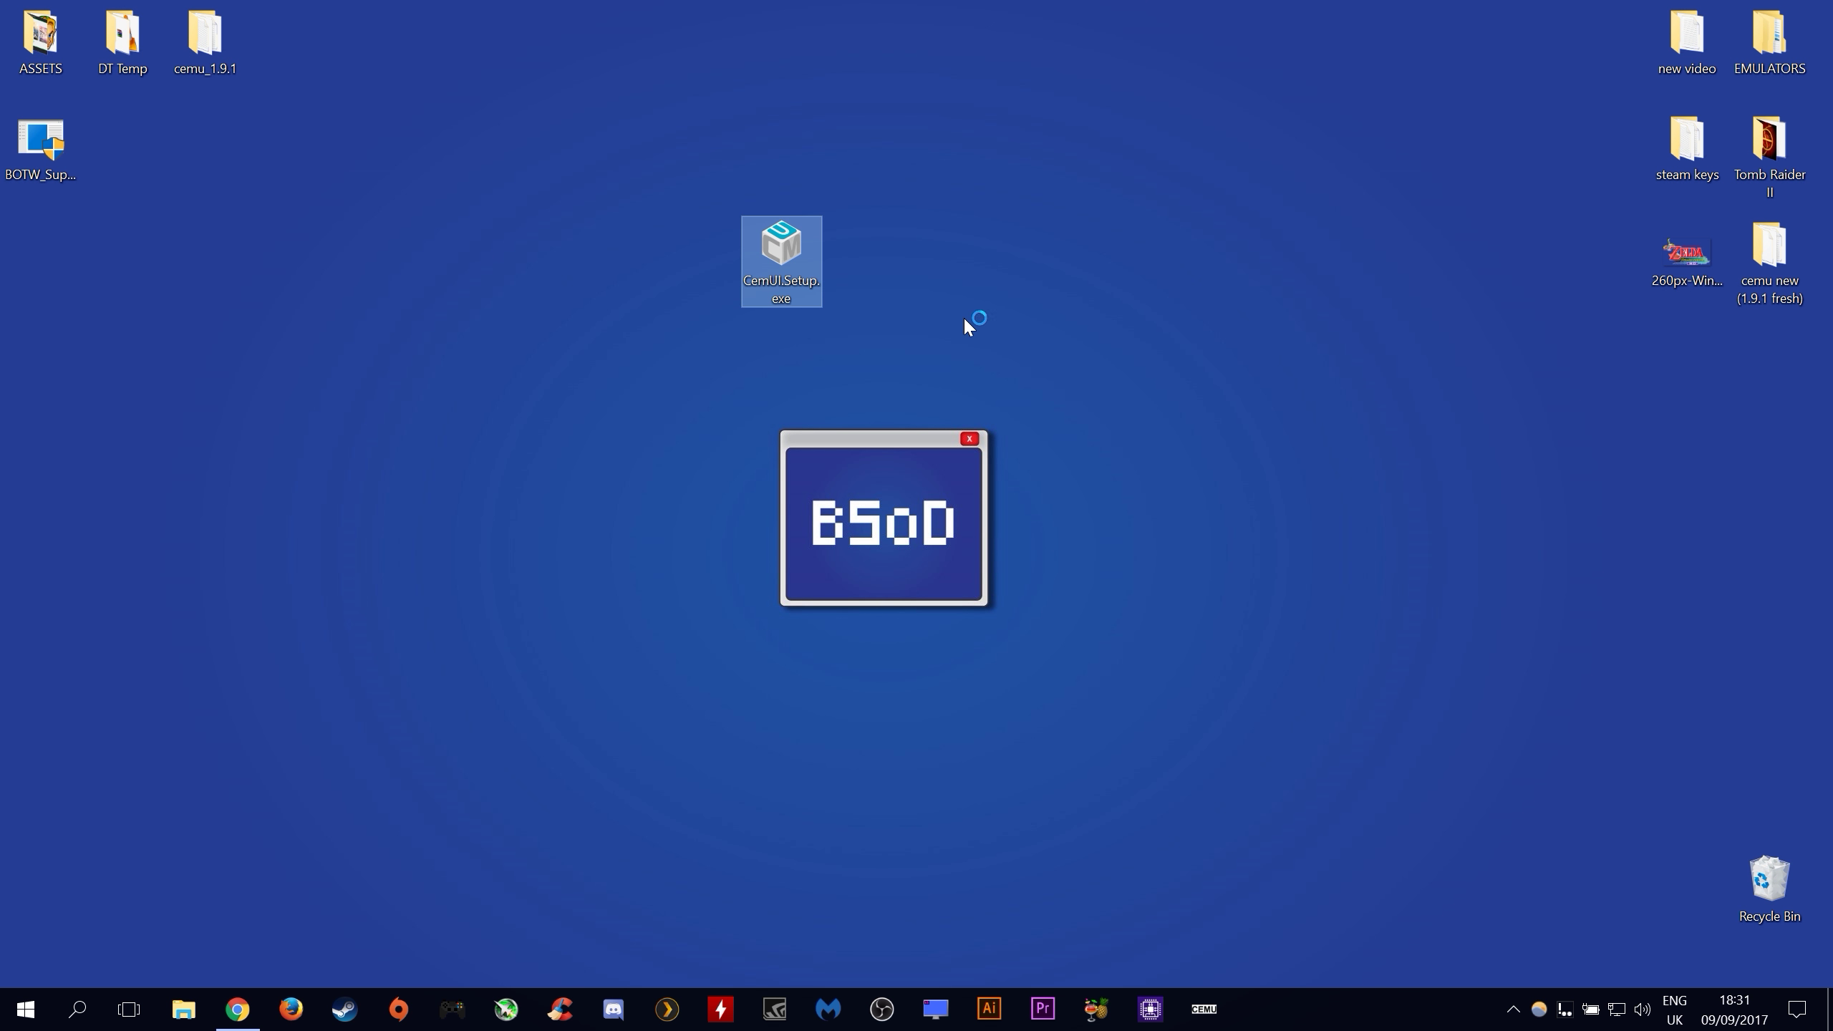
{"action": "double_click", "coordinate": [773, 246]}
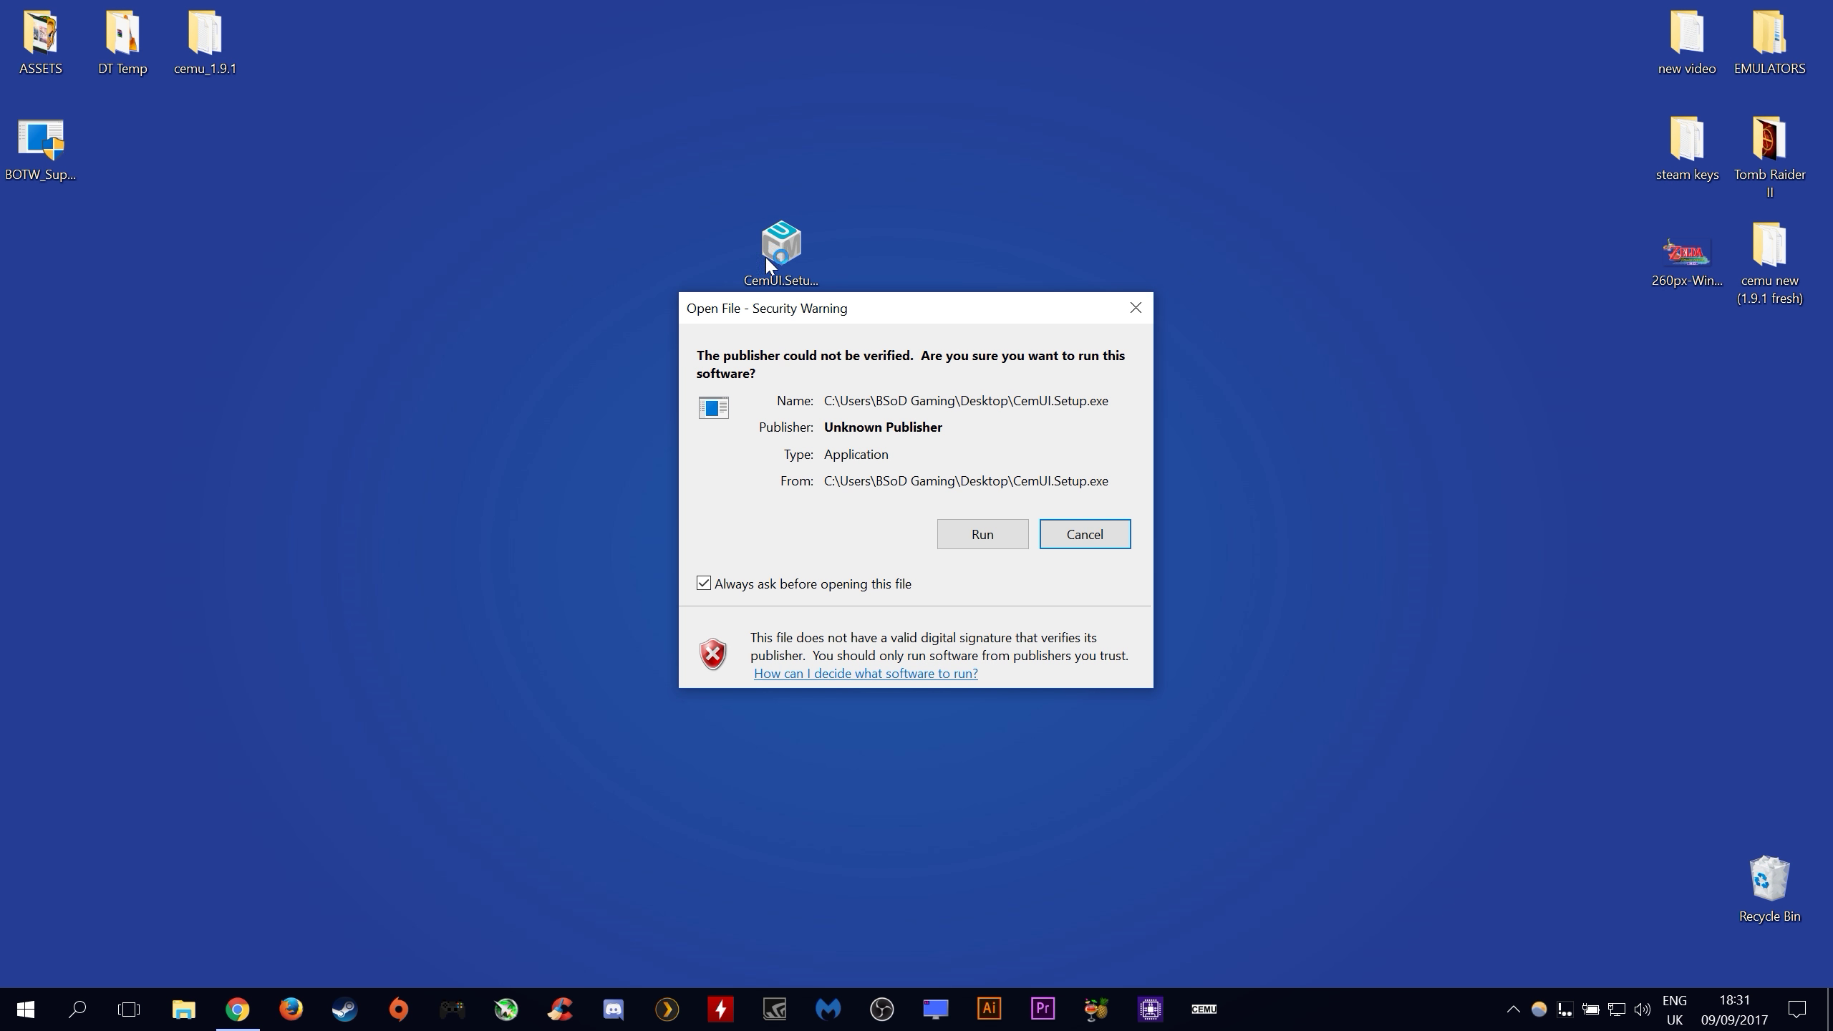
{"action": "left_click", "coordinate": [983, 535]}
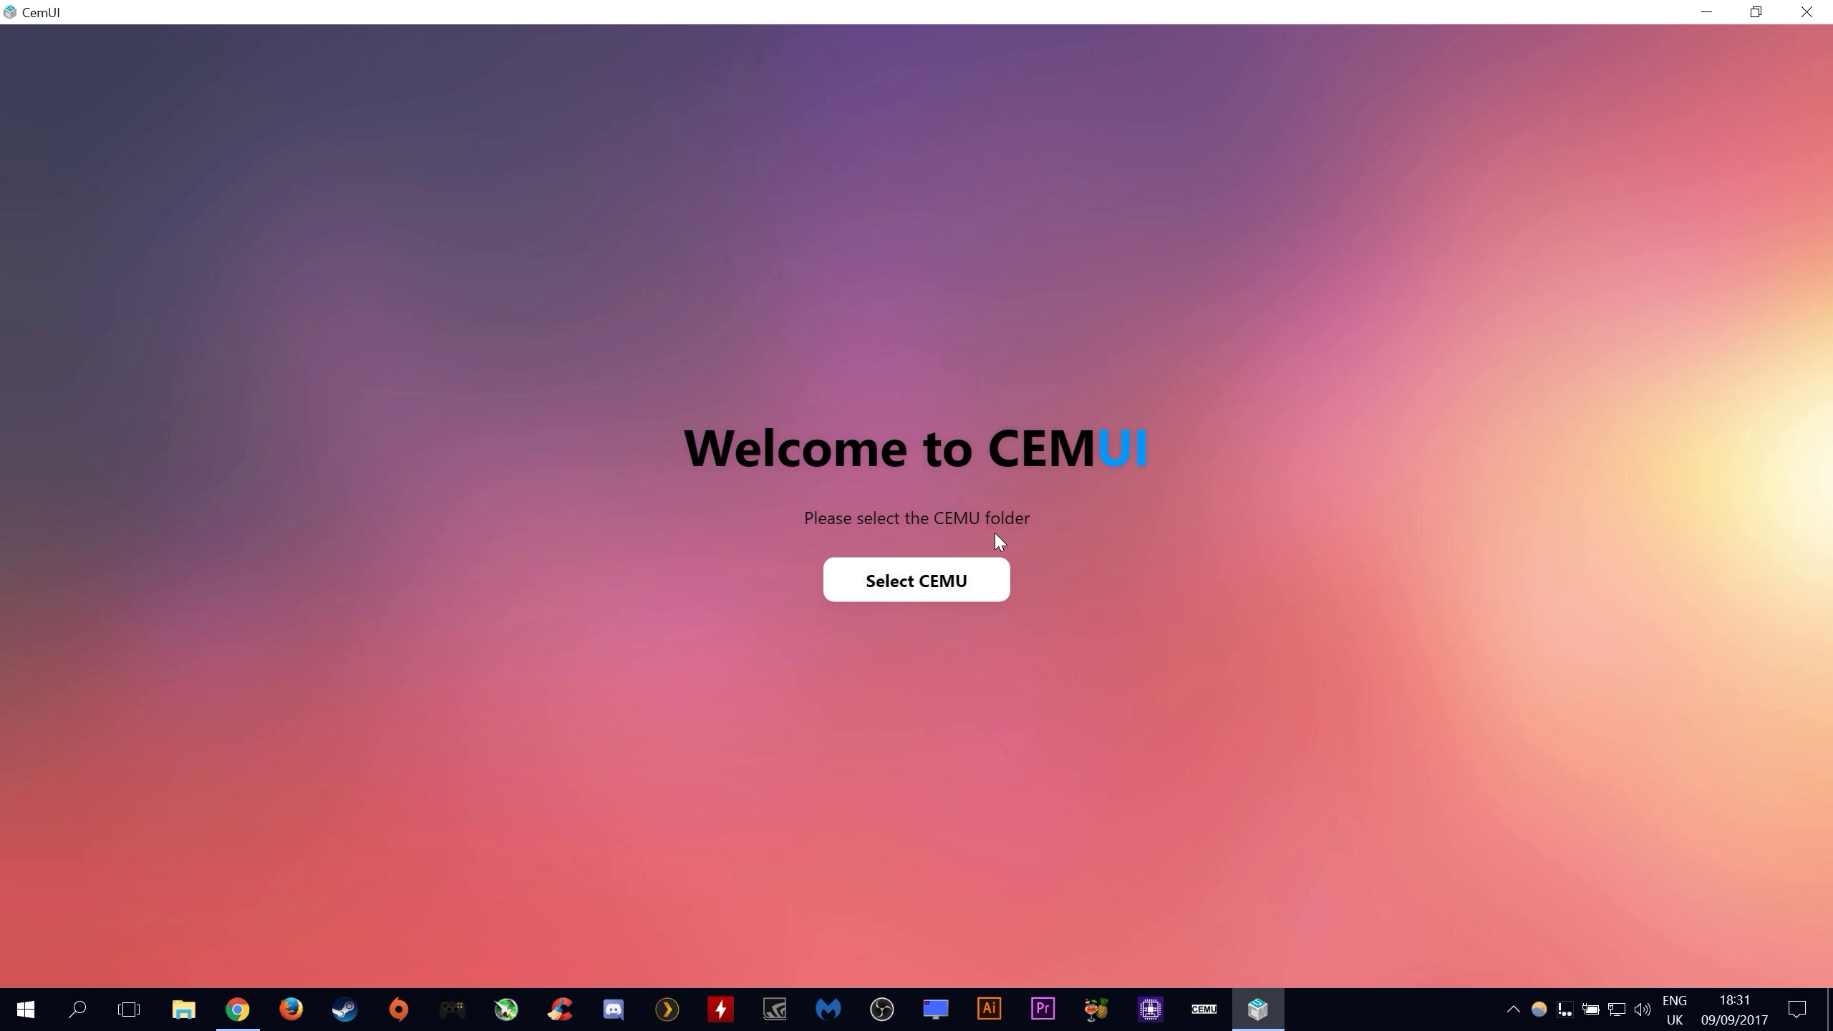
- Set the Cemu executable to Cemu.exe in the cemu_1.9.1 folder on the Desktop
{"action": "left_click", "coordinate": [908, 580]}
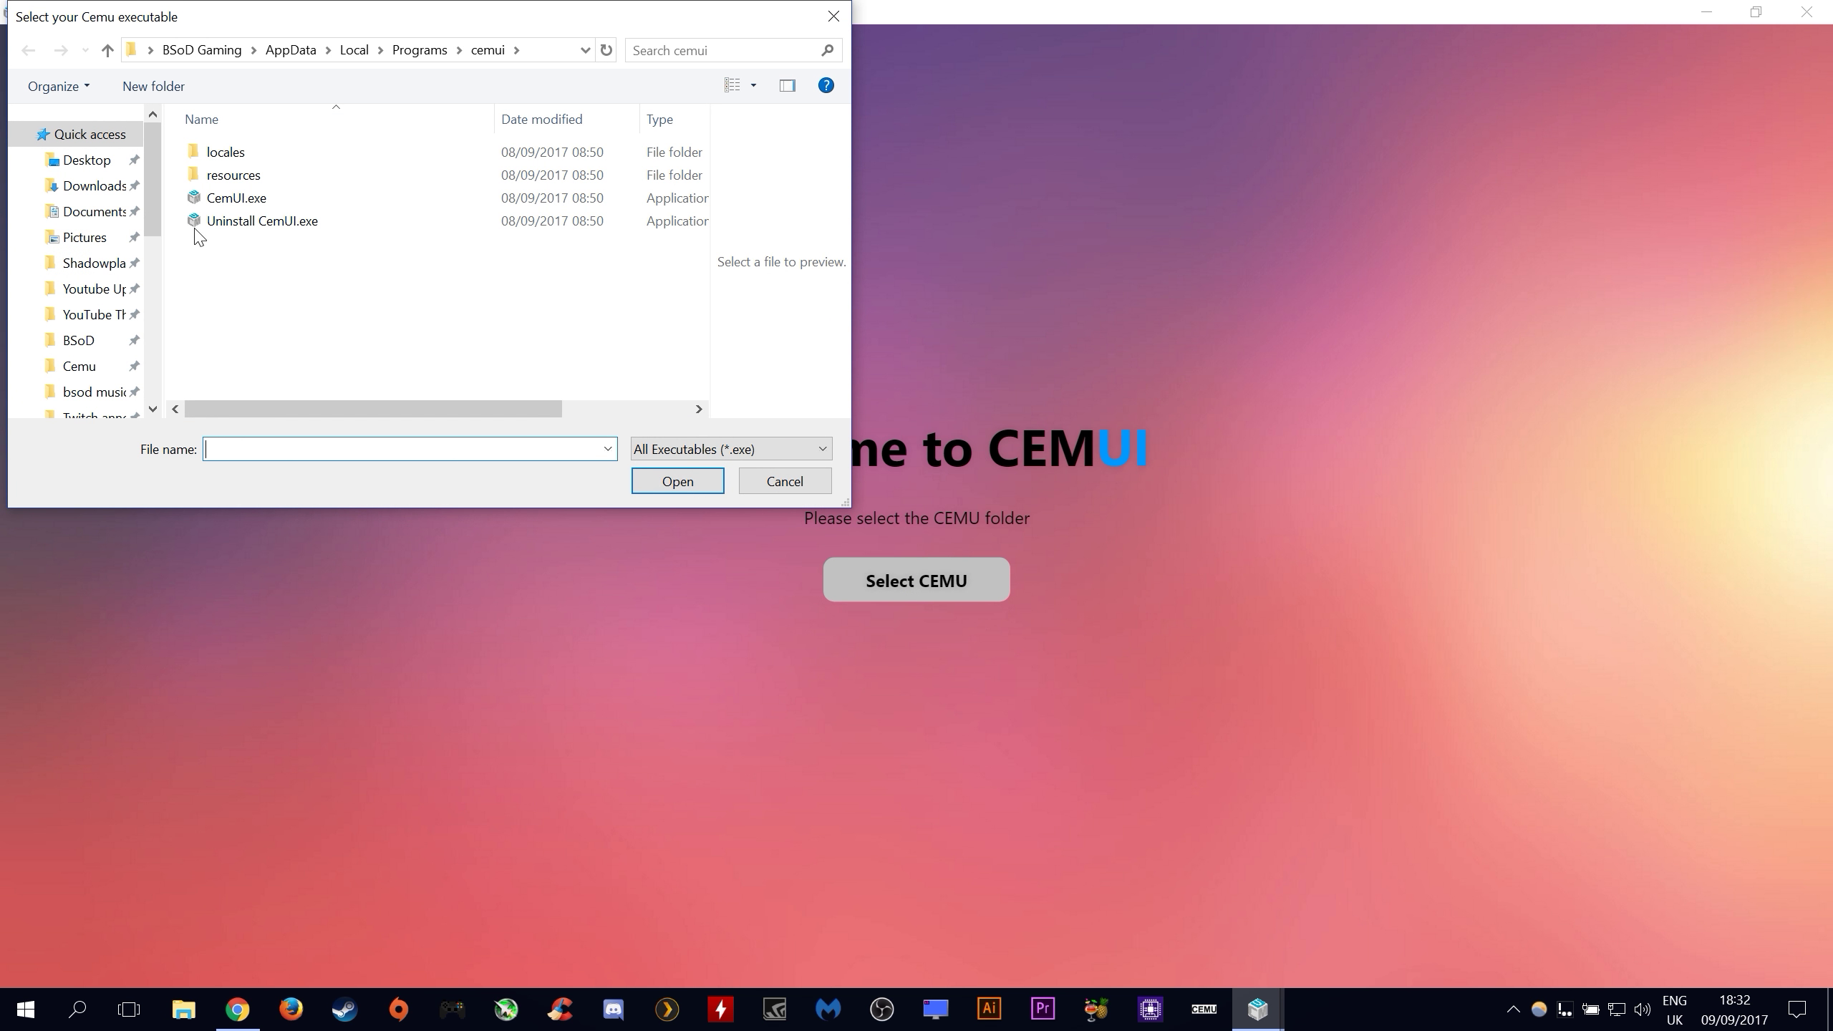
{"action": "left_click", "coordinate": [94, 159]}
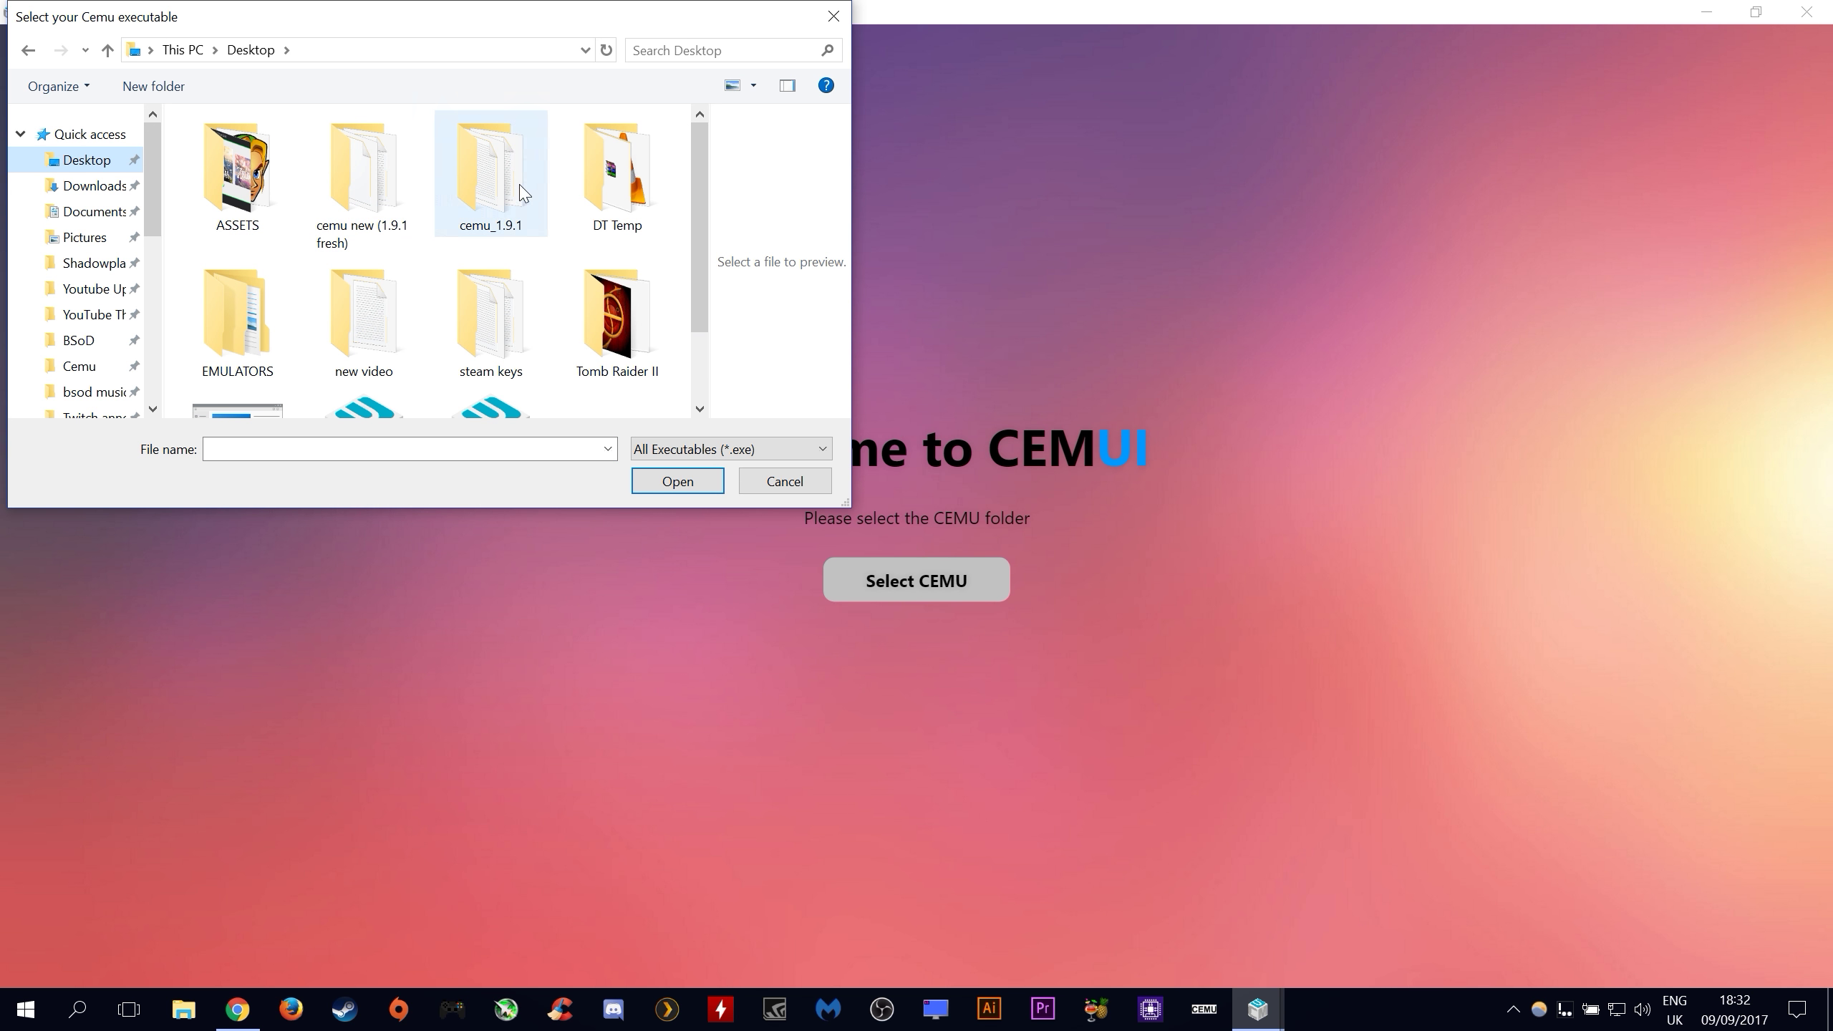
{"action": "double_click", "coordinate": [487, 173]}
{"action": "left_click", "coordinate": [238, 337]}
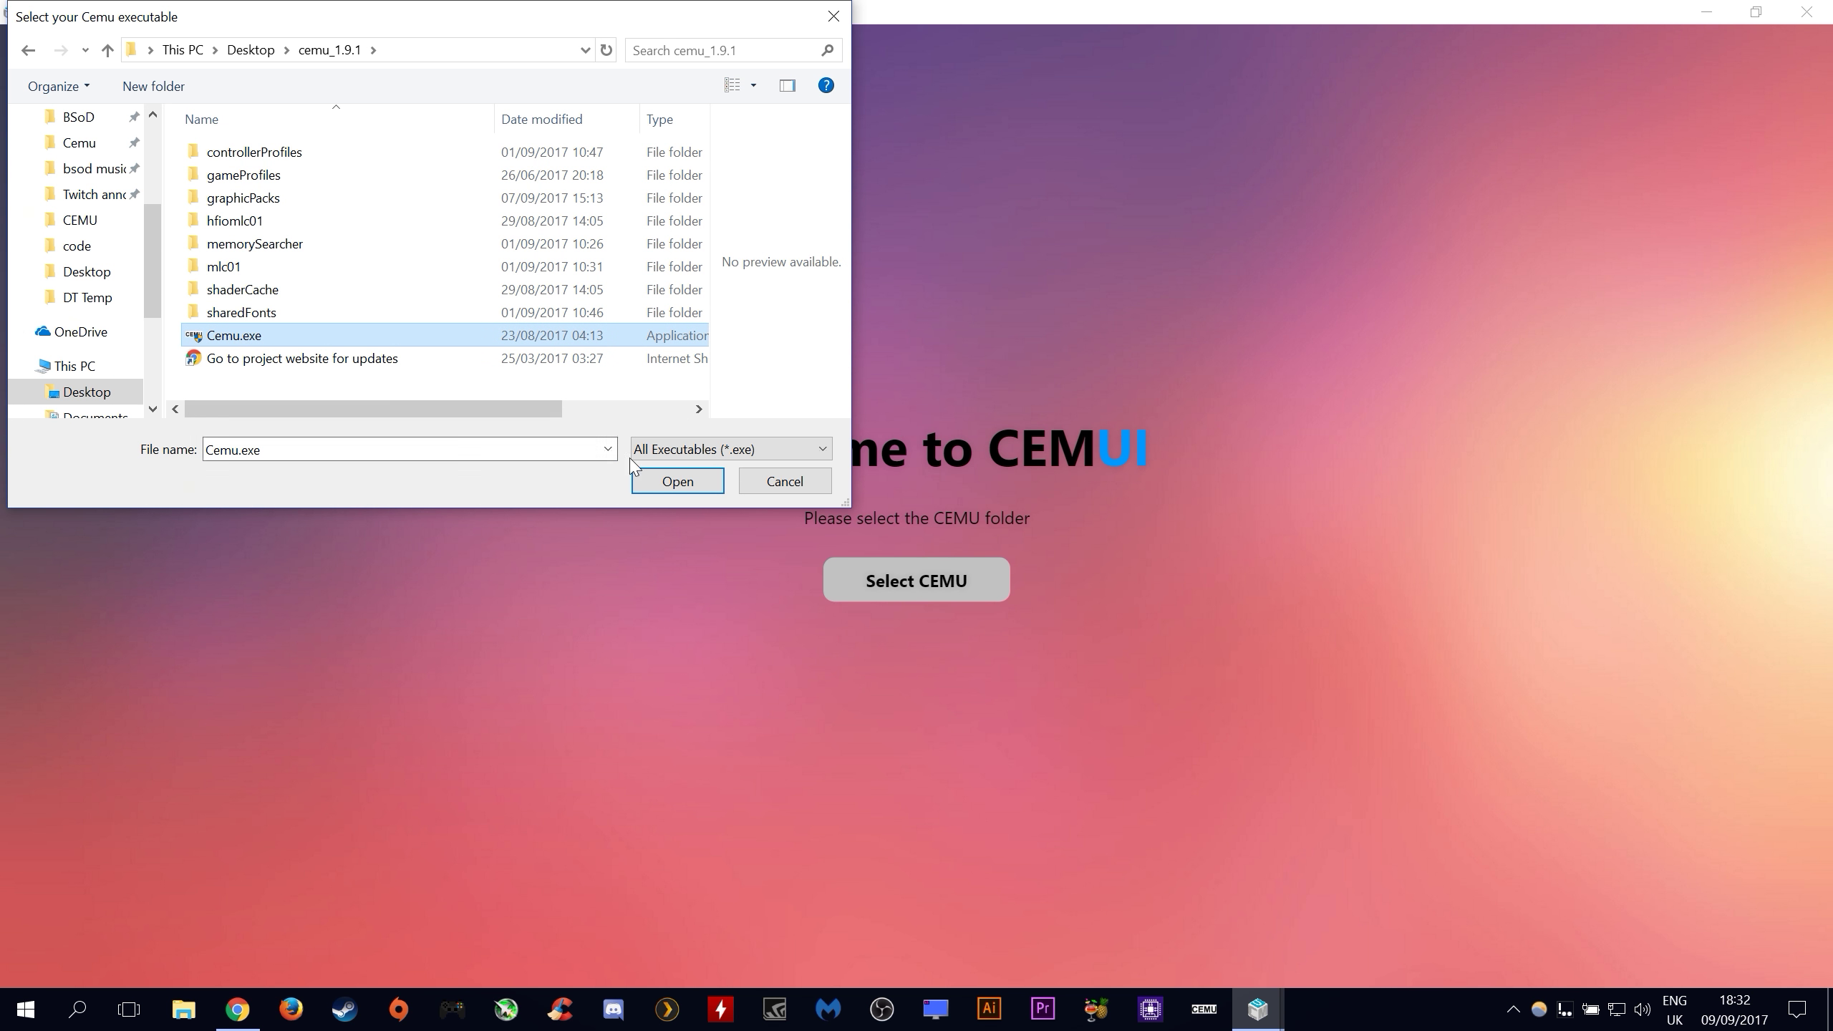
{"action": "left_click", "coordinate": [679, 482]}
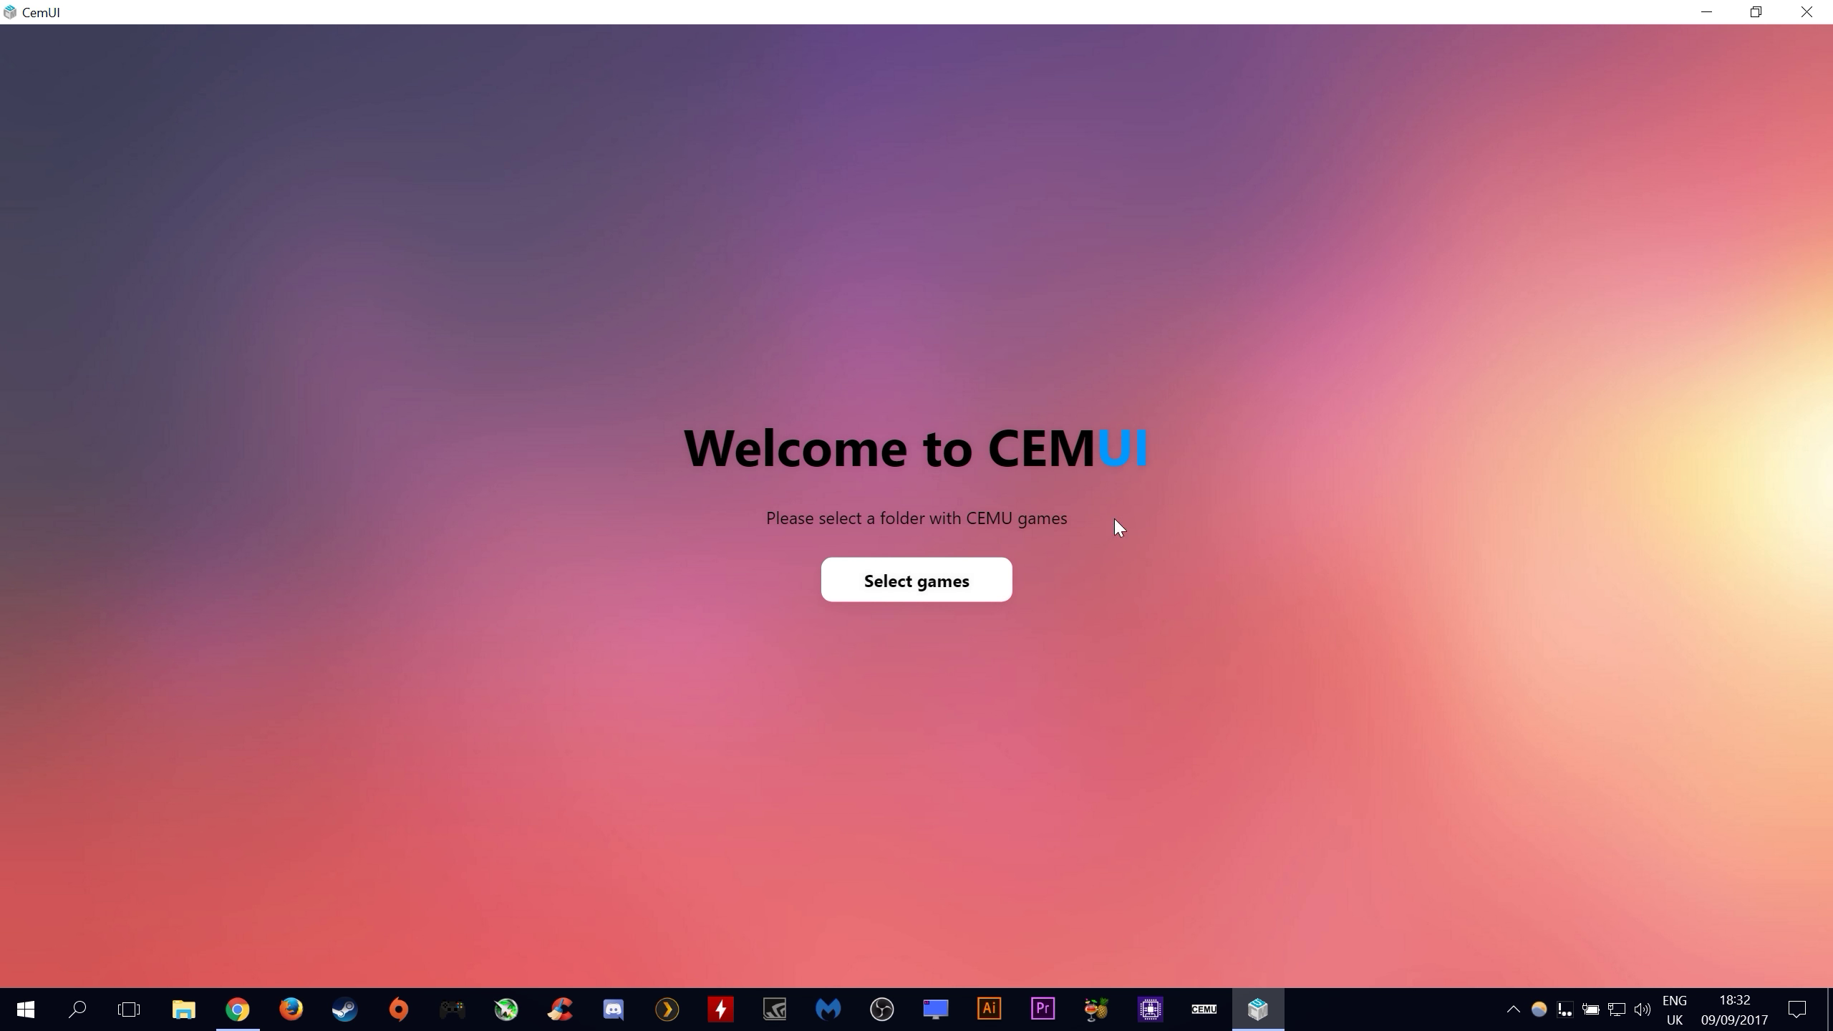
- Set the games folder to Helper EX on Local Disk (C:)
{"action": "left_click", "coordinate": [939, 595]}
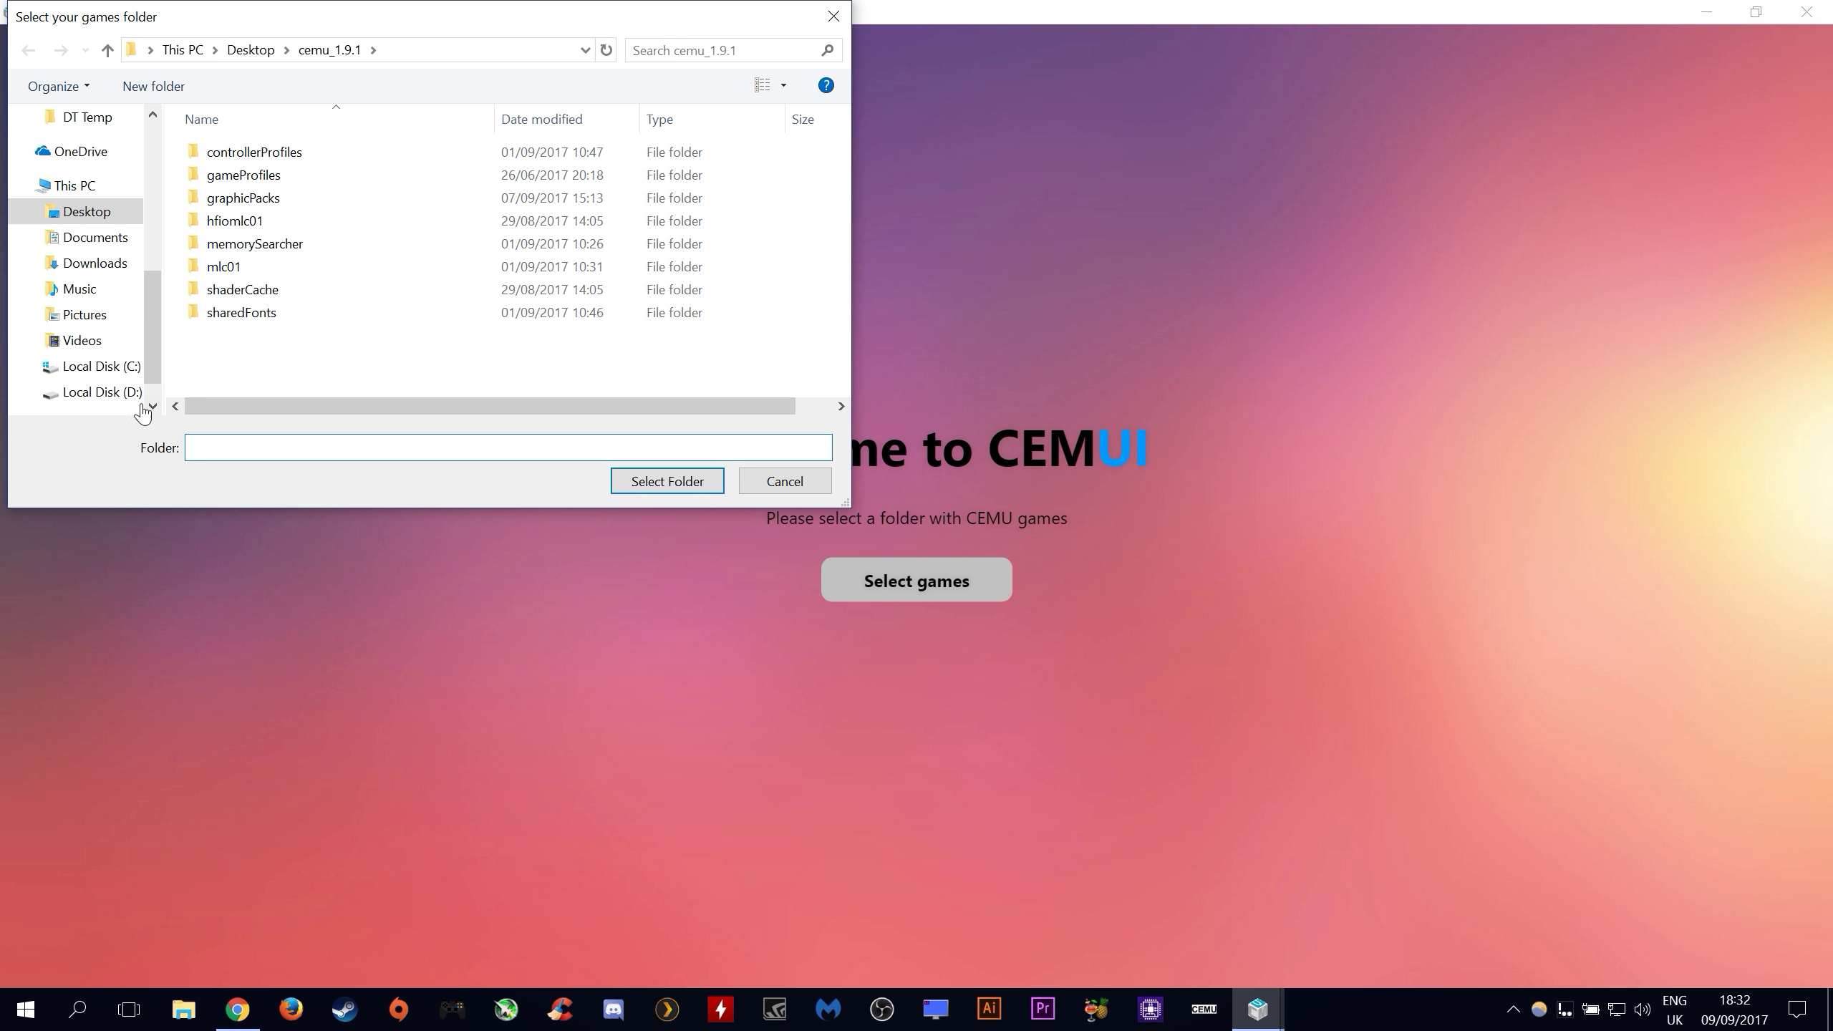
{"action": "left_click", "coordinate": [99, 368]}
{"action": "left_click", "coordinate": [197, 338]}
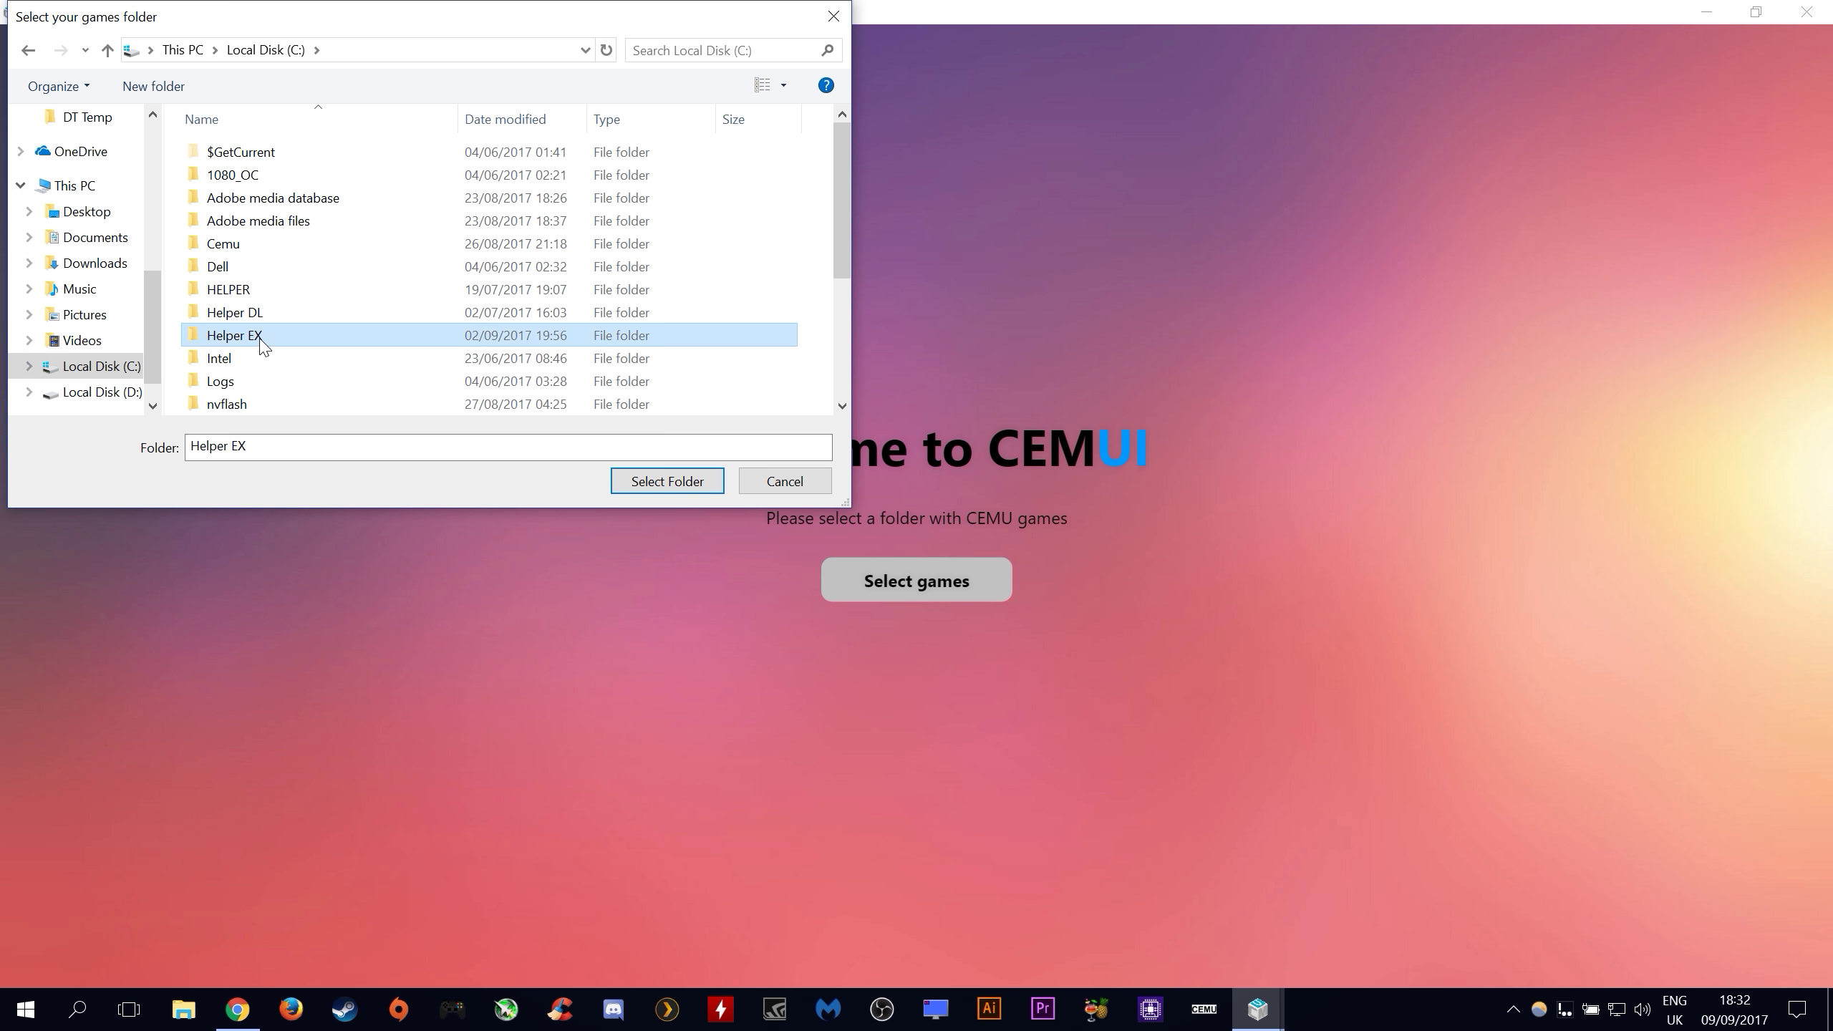
{"action": "double_click", "coordinate": [196, 338]}
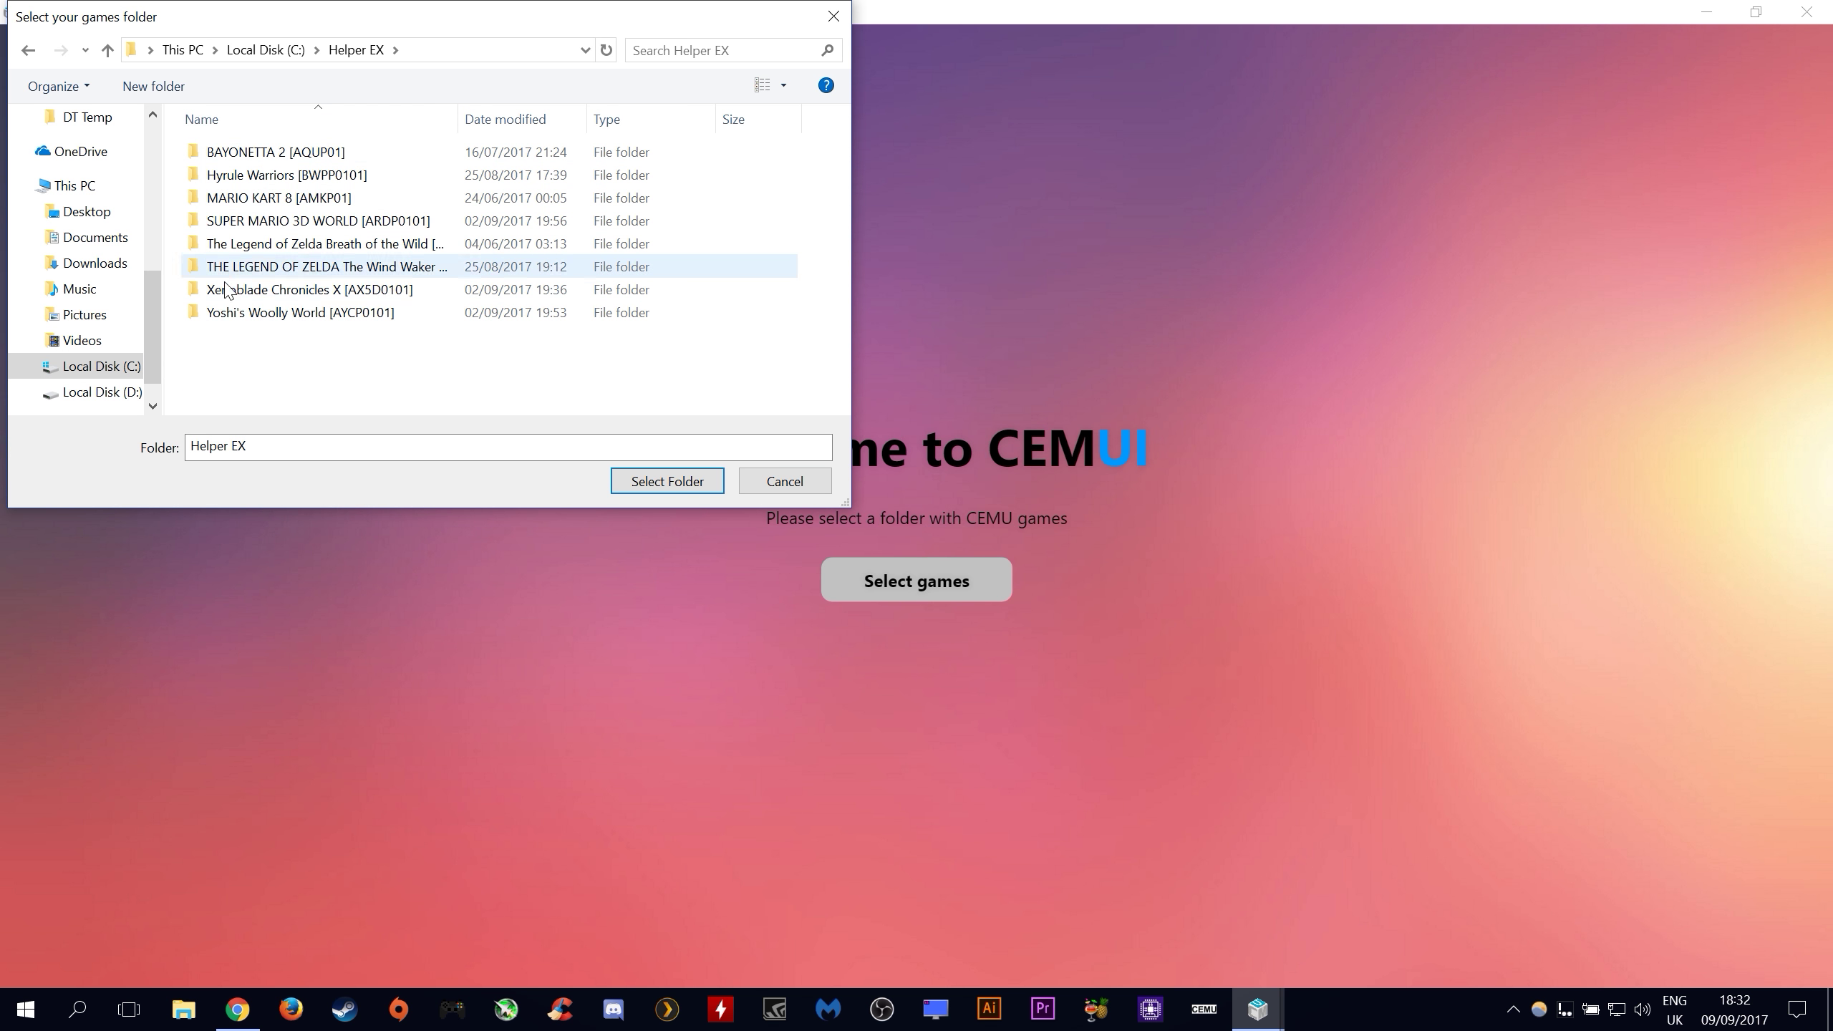
{"action": "left_click", "coordinate": [31, 53]}
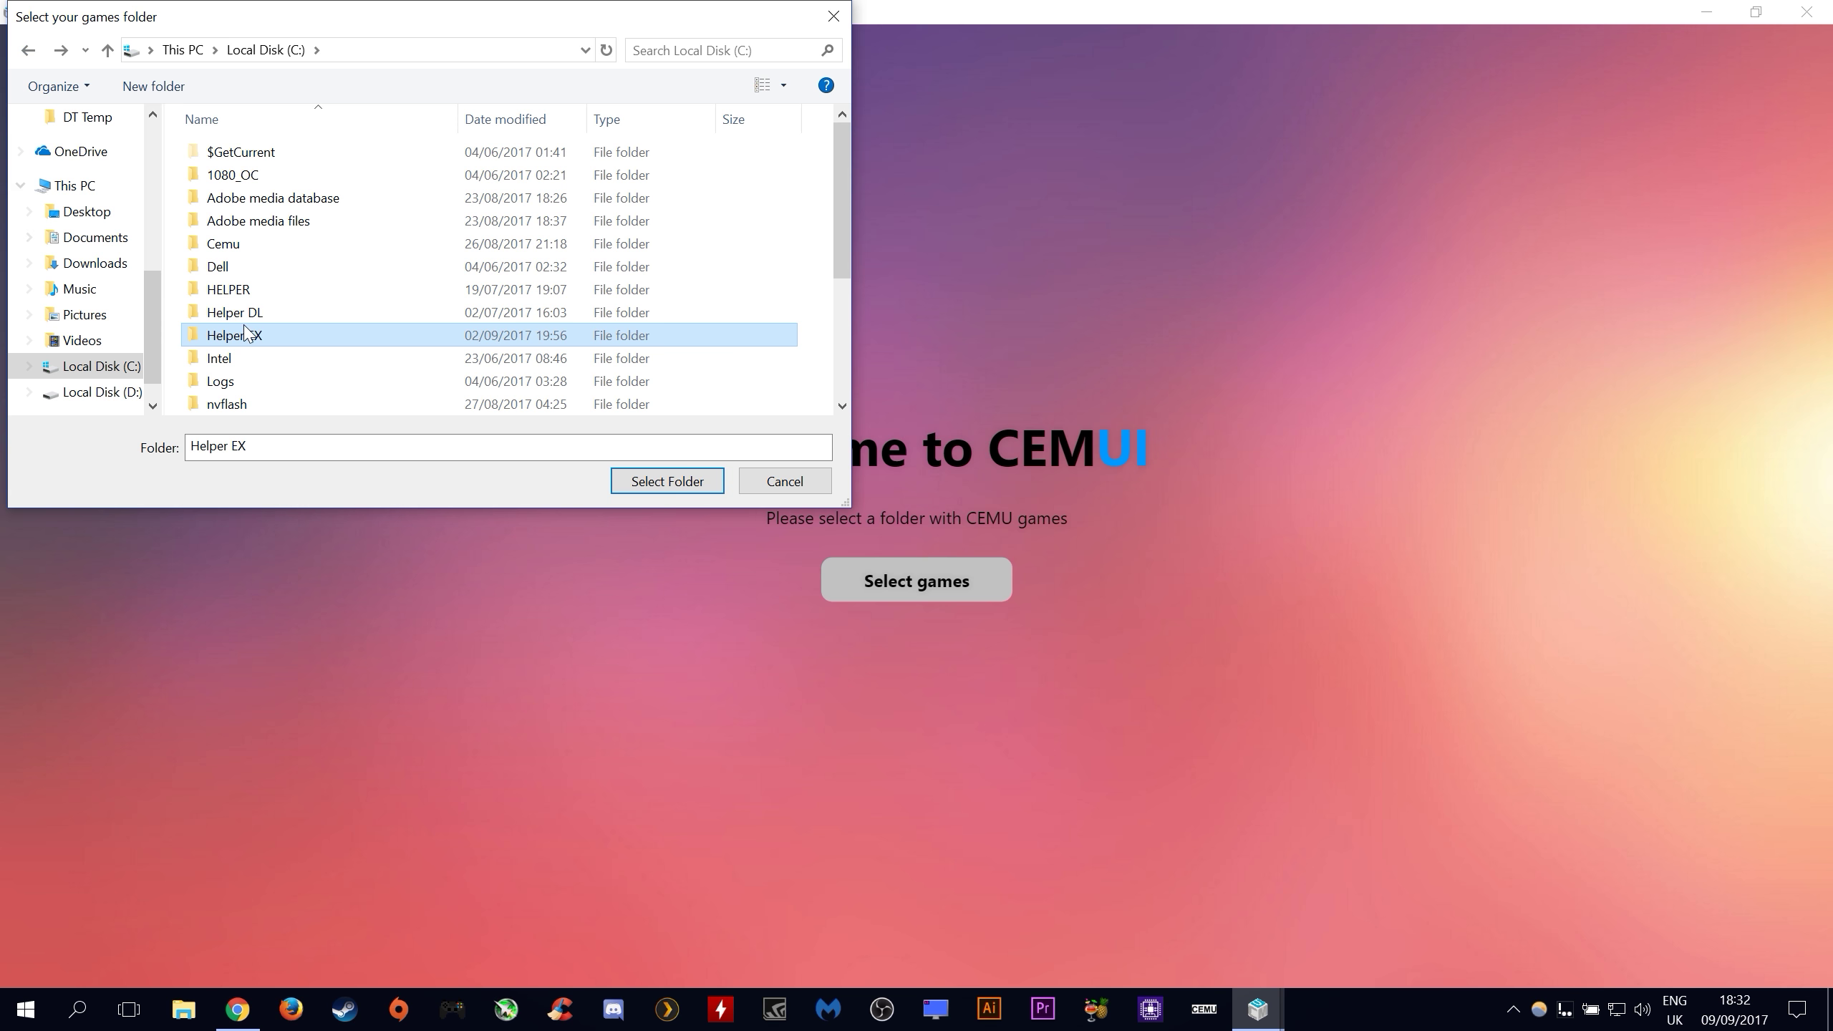
{"action": "left_click", "coordinate": [640, 484]}
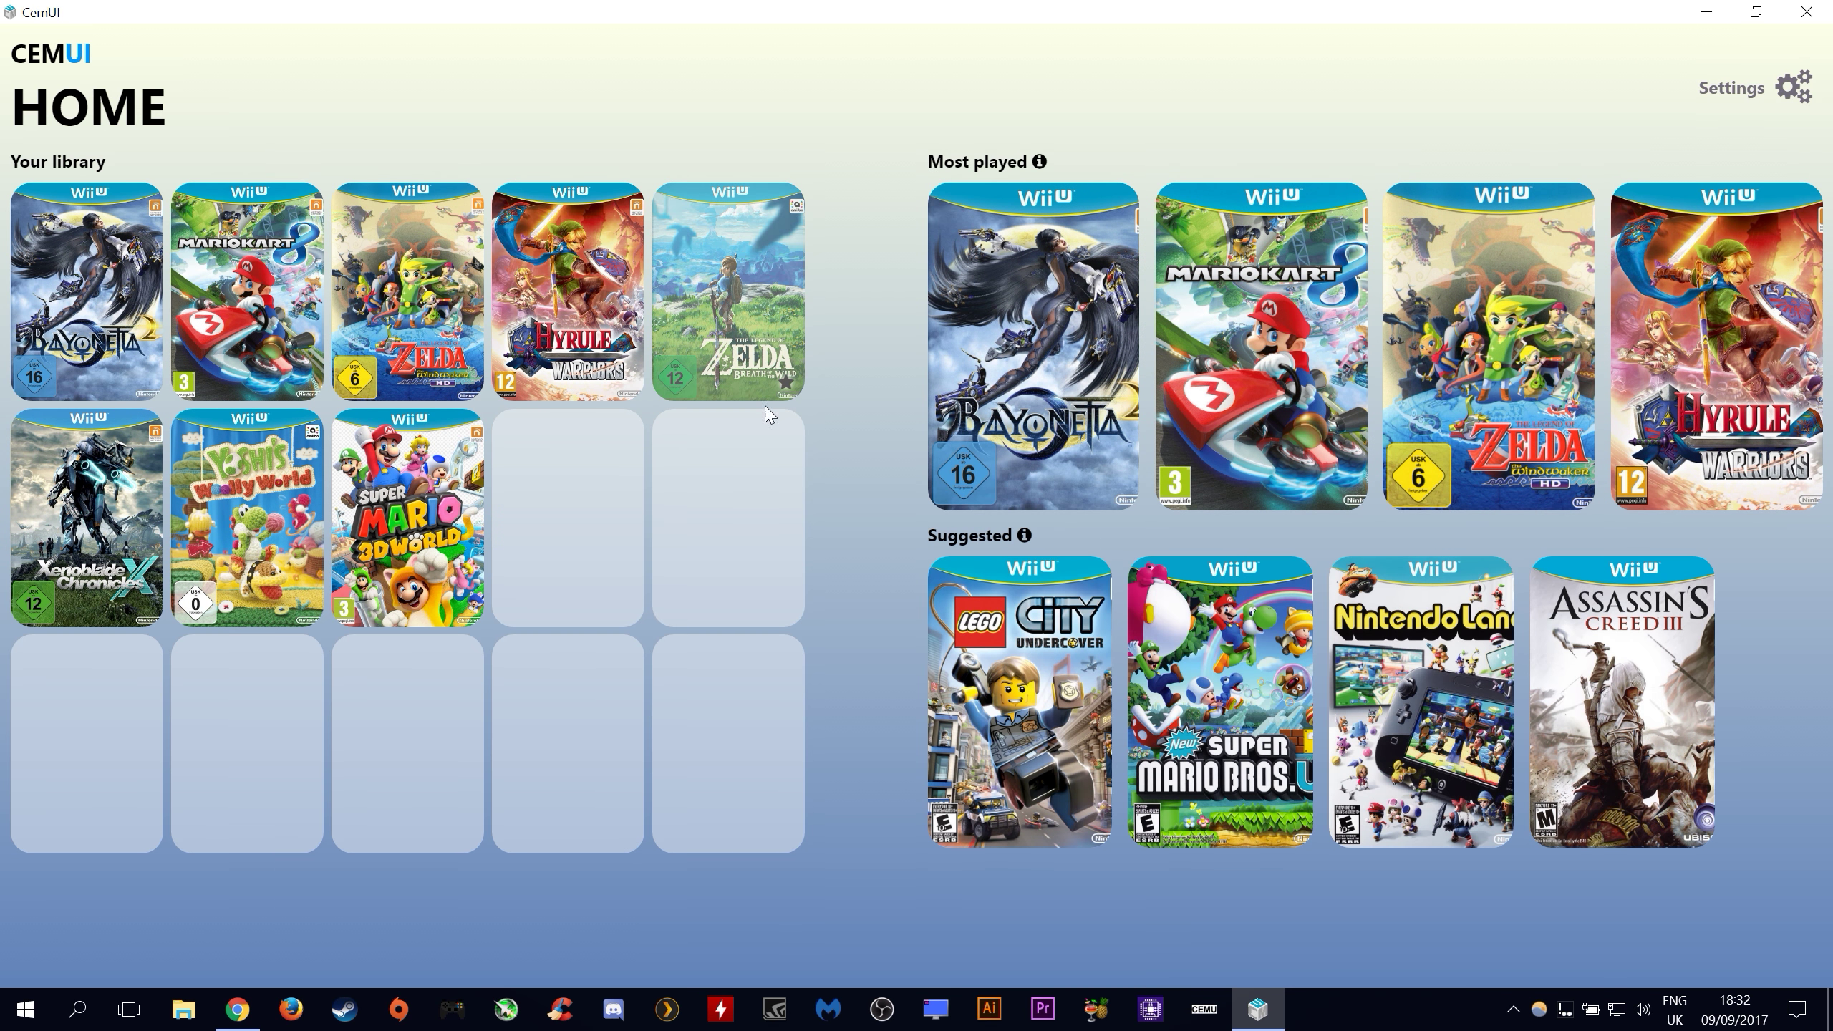
- Enlarge the Breath of the Wild tile in the library and create a desktop shortcut from the game's details
{"action": "left_click", "coordinate": [793, 396]}
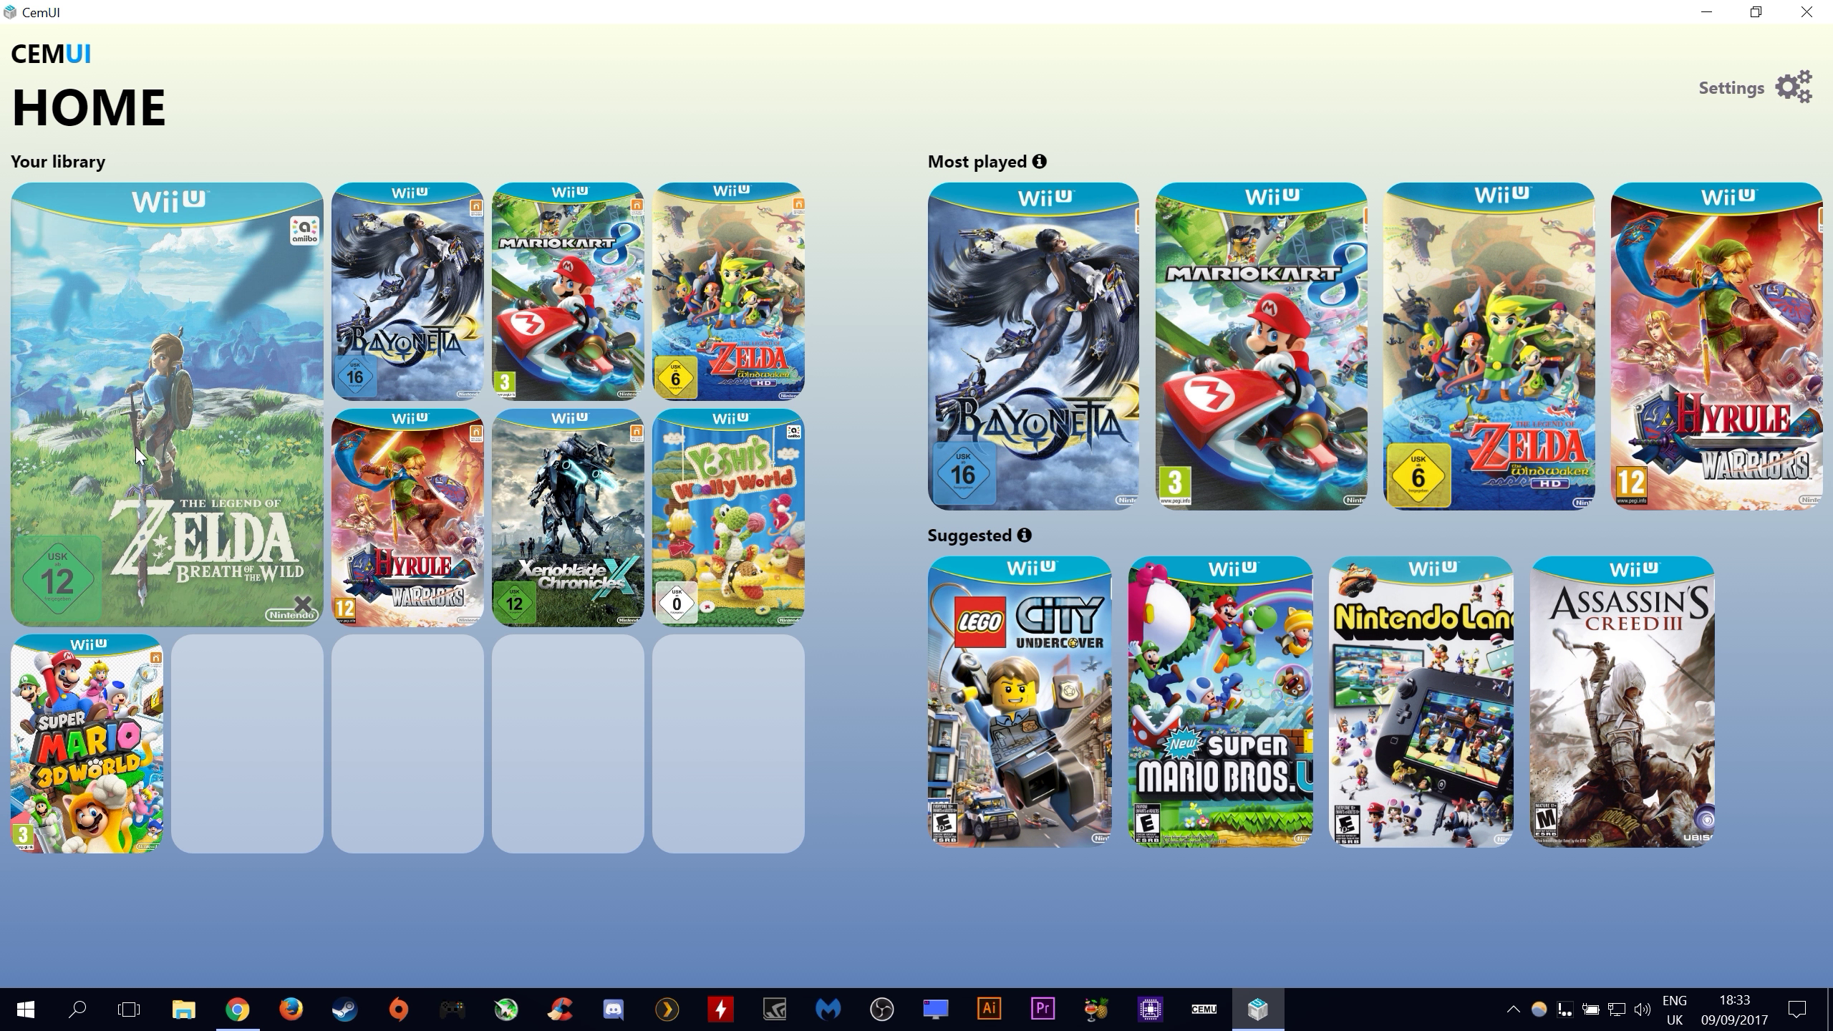
{"action": "left_click", "coordinate": [186, 434]}
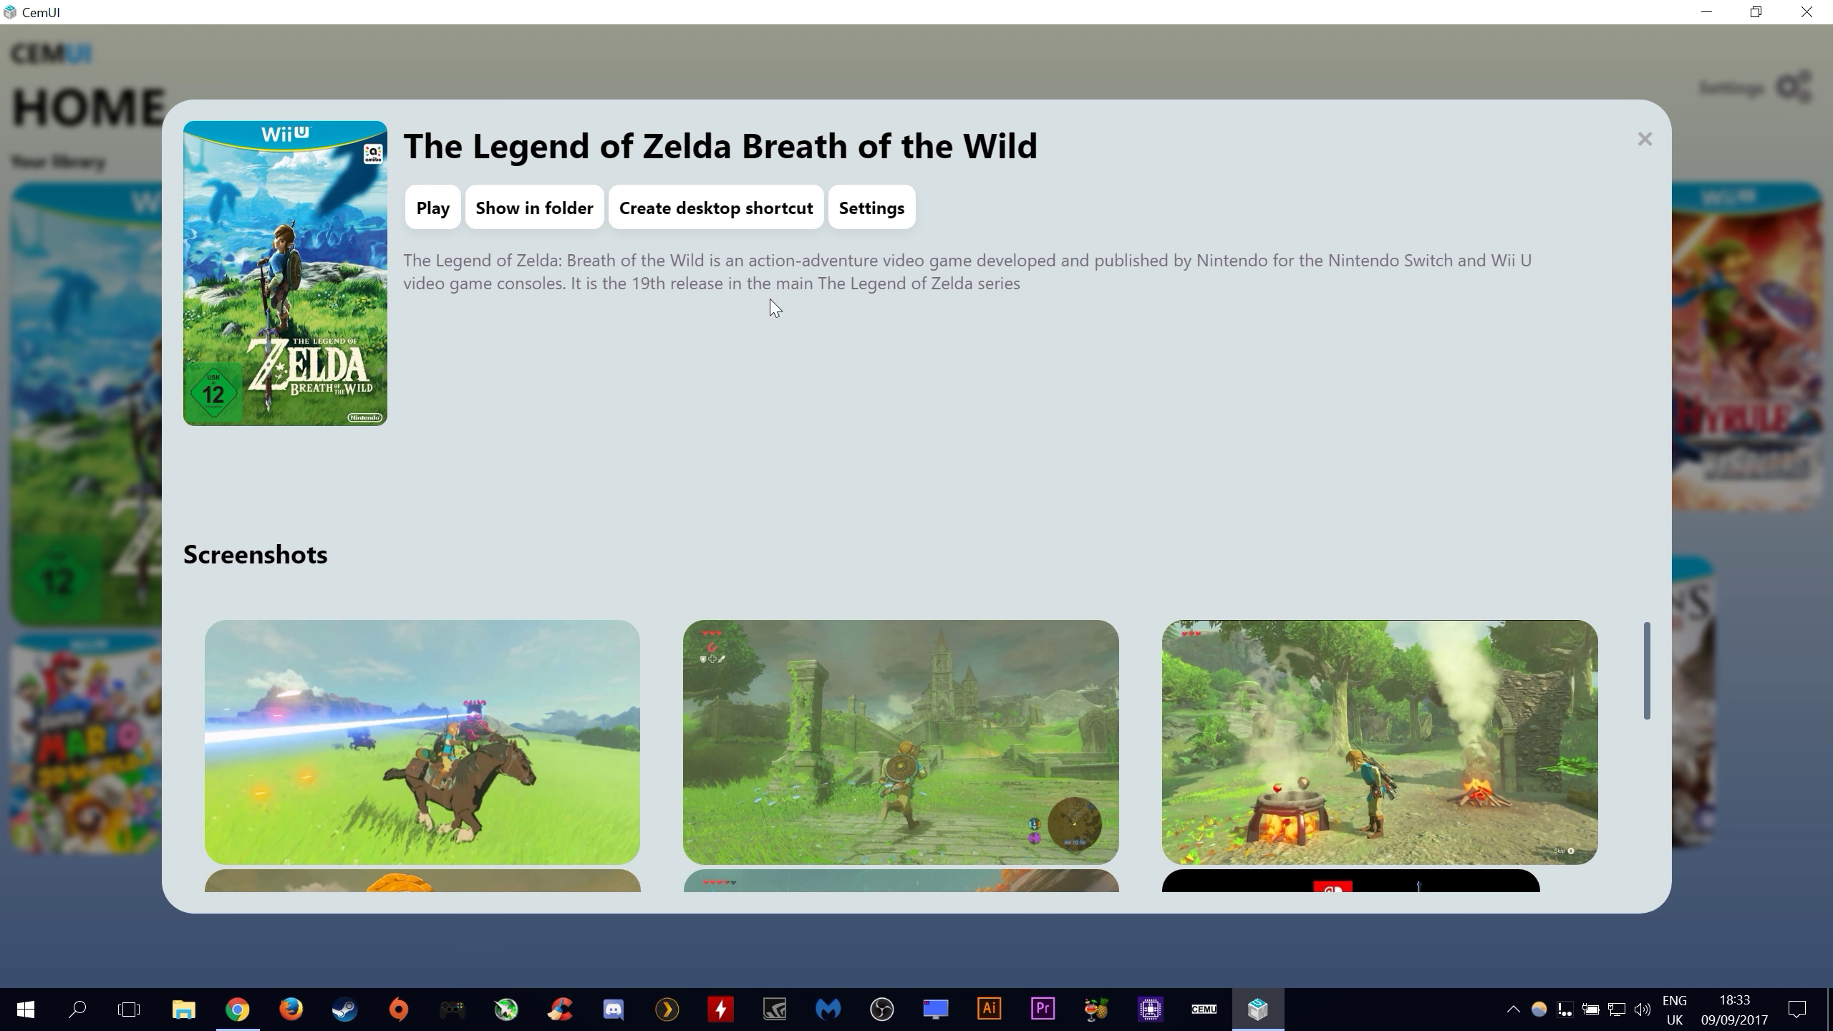
{"action": "scroll", "coordinate": [925, 743], "scroll_direction": "down", "scroll_amount": 5}
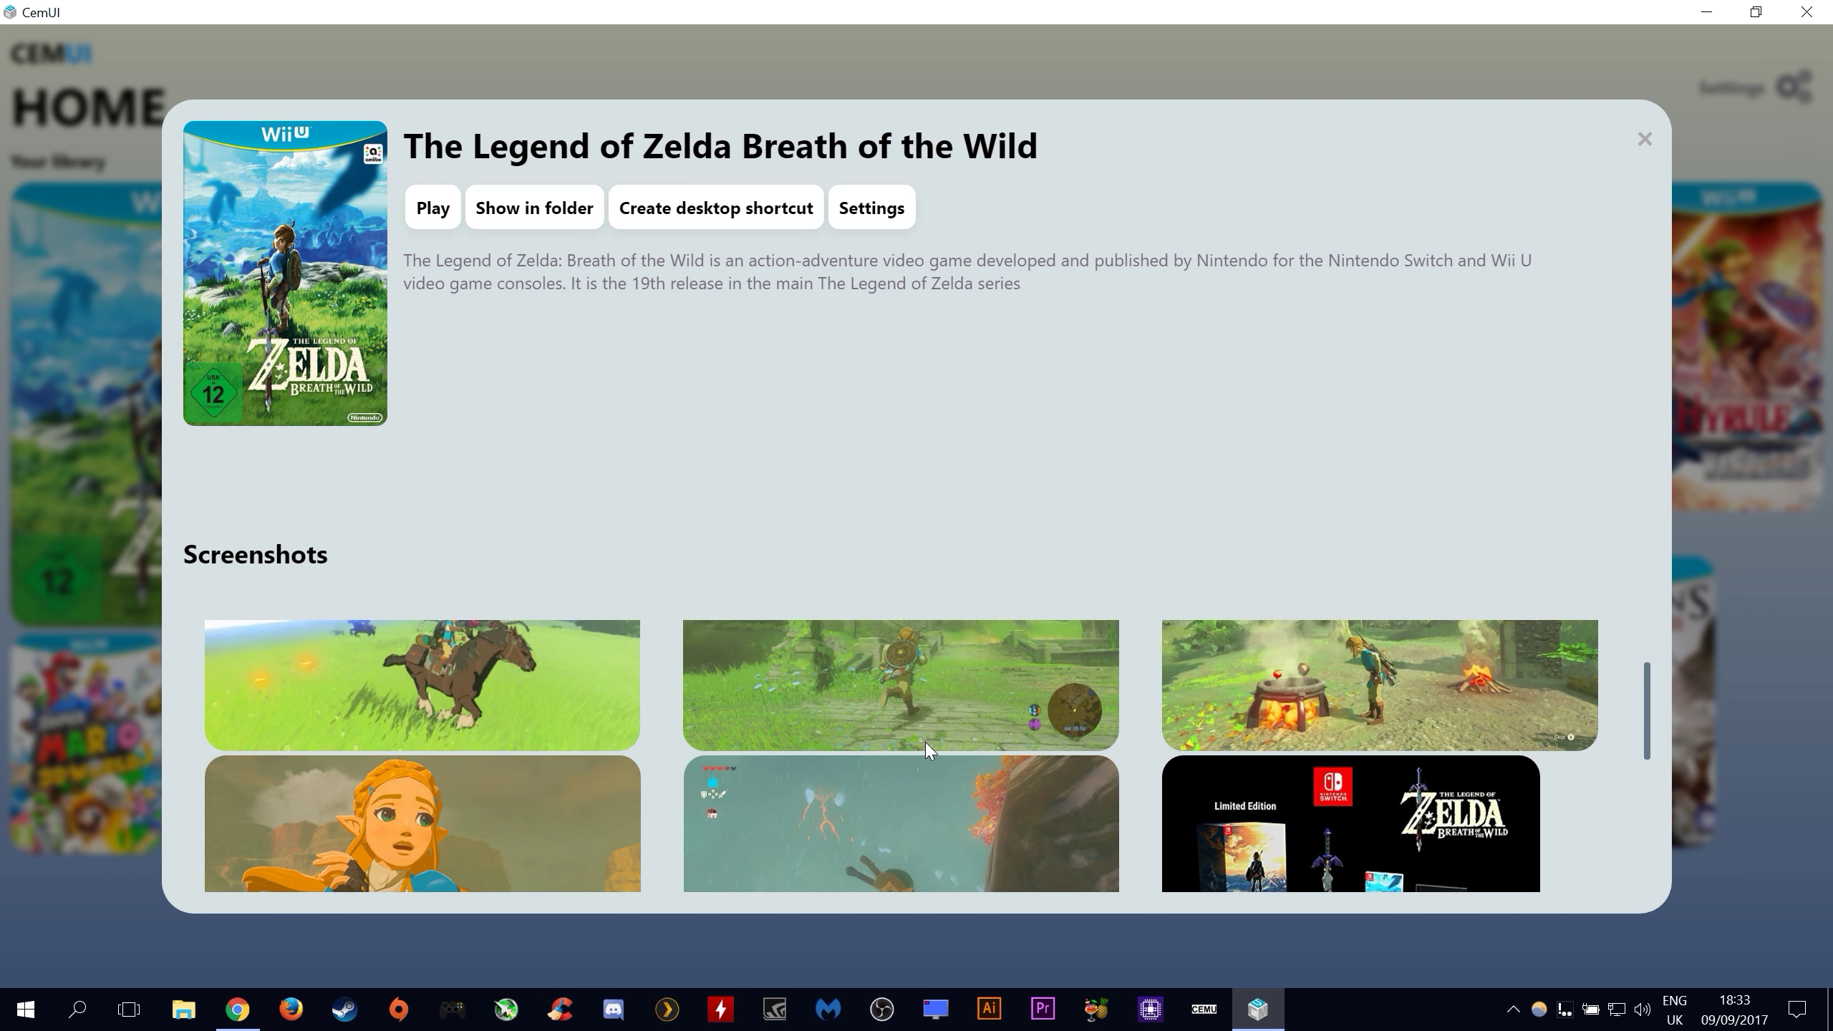
{"action": "scroll", "coordinate": [925, 743], "scroll_direction": "up", "scroll_amount": 5}
{"action": "scroll", "coordinate": [925, 743], "scroll_direction": "up", "scroll_amount": 1}
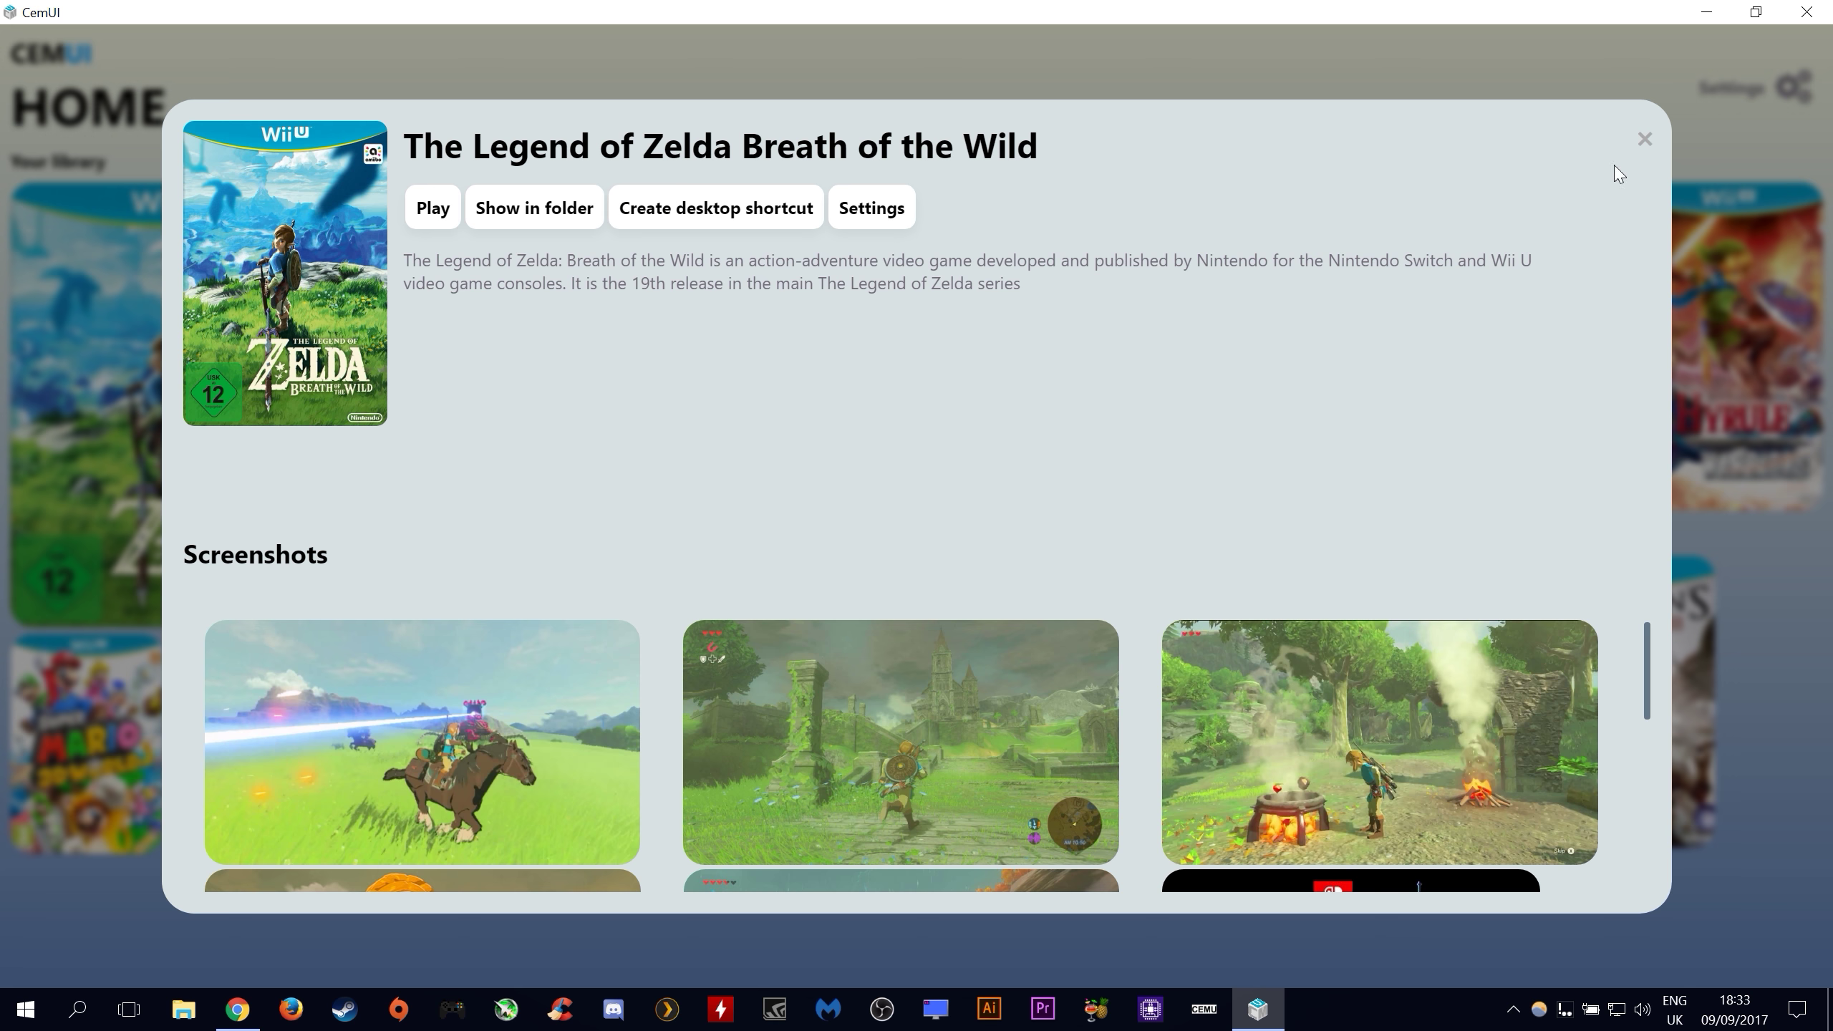
{"action": "left_click", "coordinate": [1646, 139]}
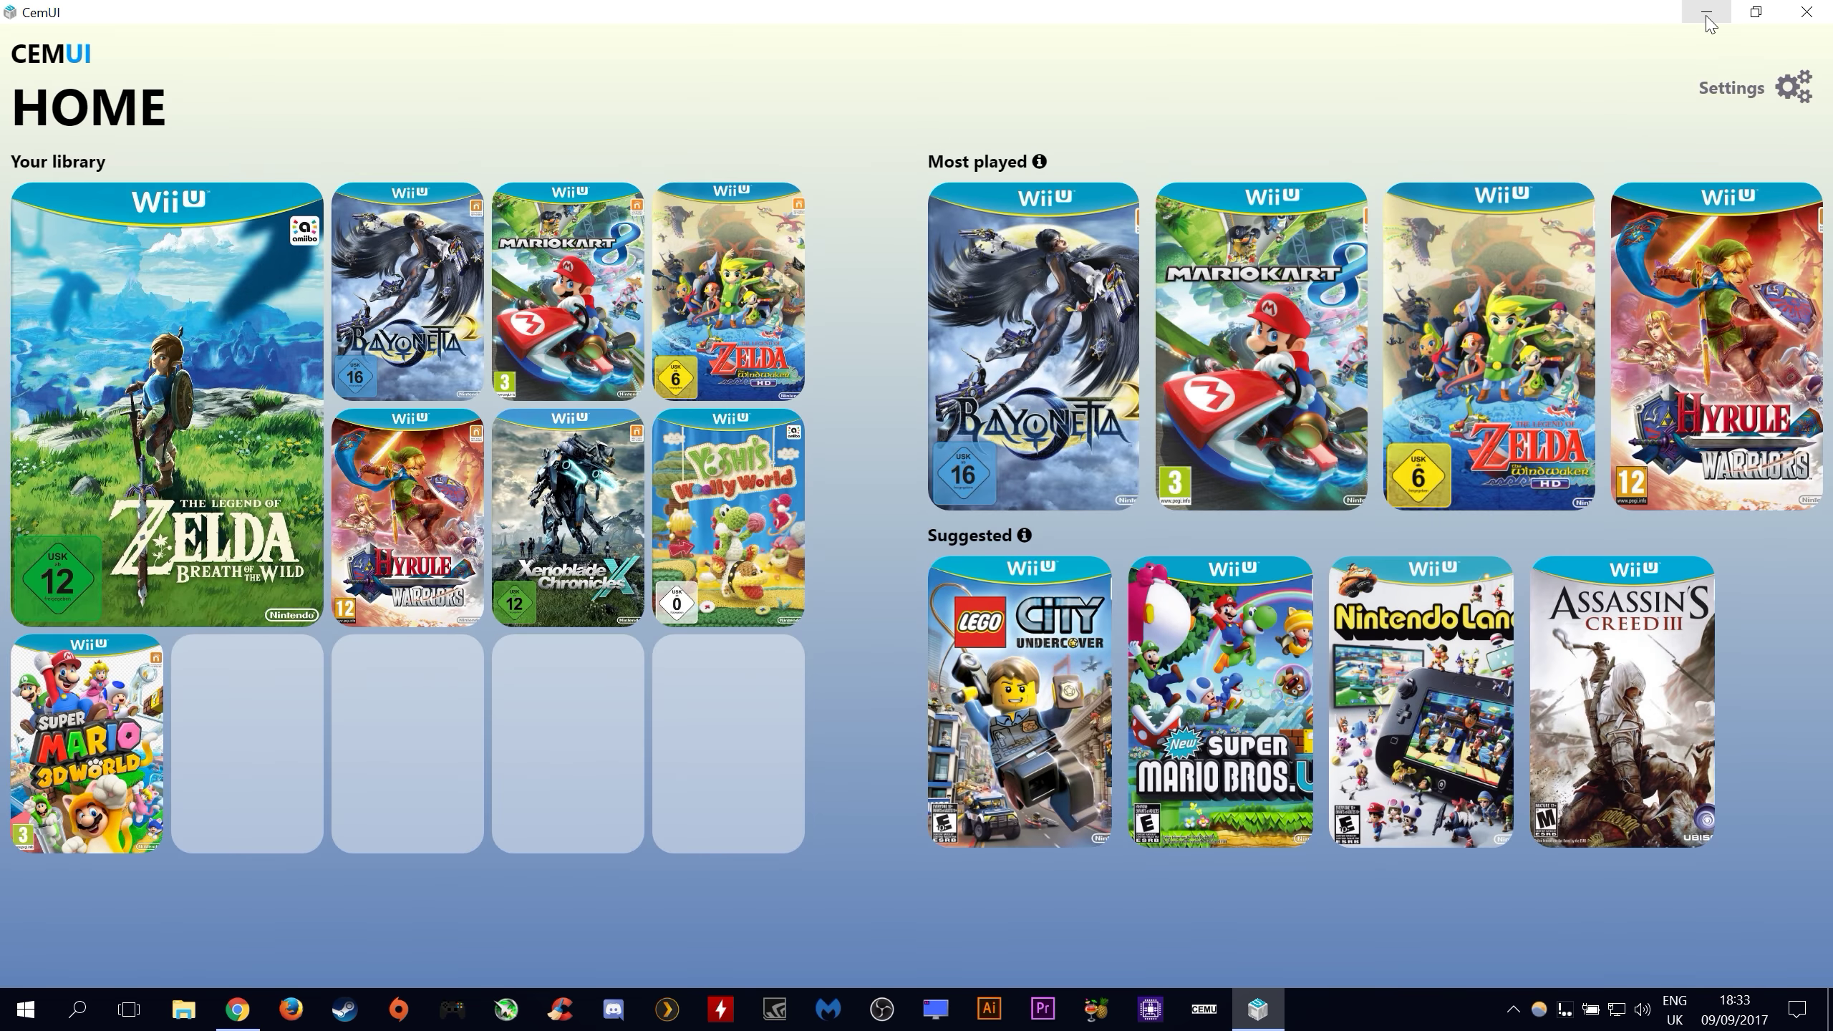
- Move the Breath of the Wild shortcut to an open spot on the desktop and test-launch the game from it
{"action": "left_click", "coordinate": [1708, 12]}
{"action": "left_click_drag", "start_coordinate": [40, 346], "coordinate": [287, 346]}
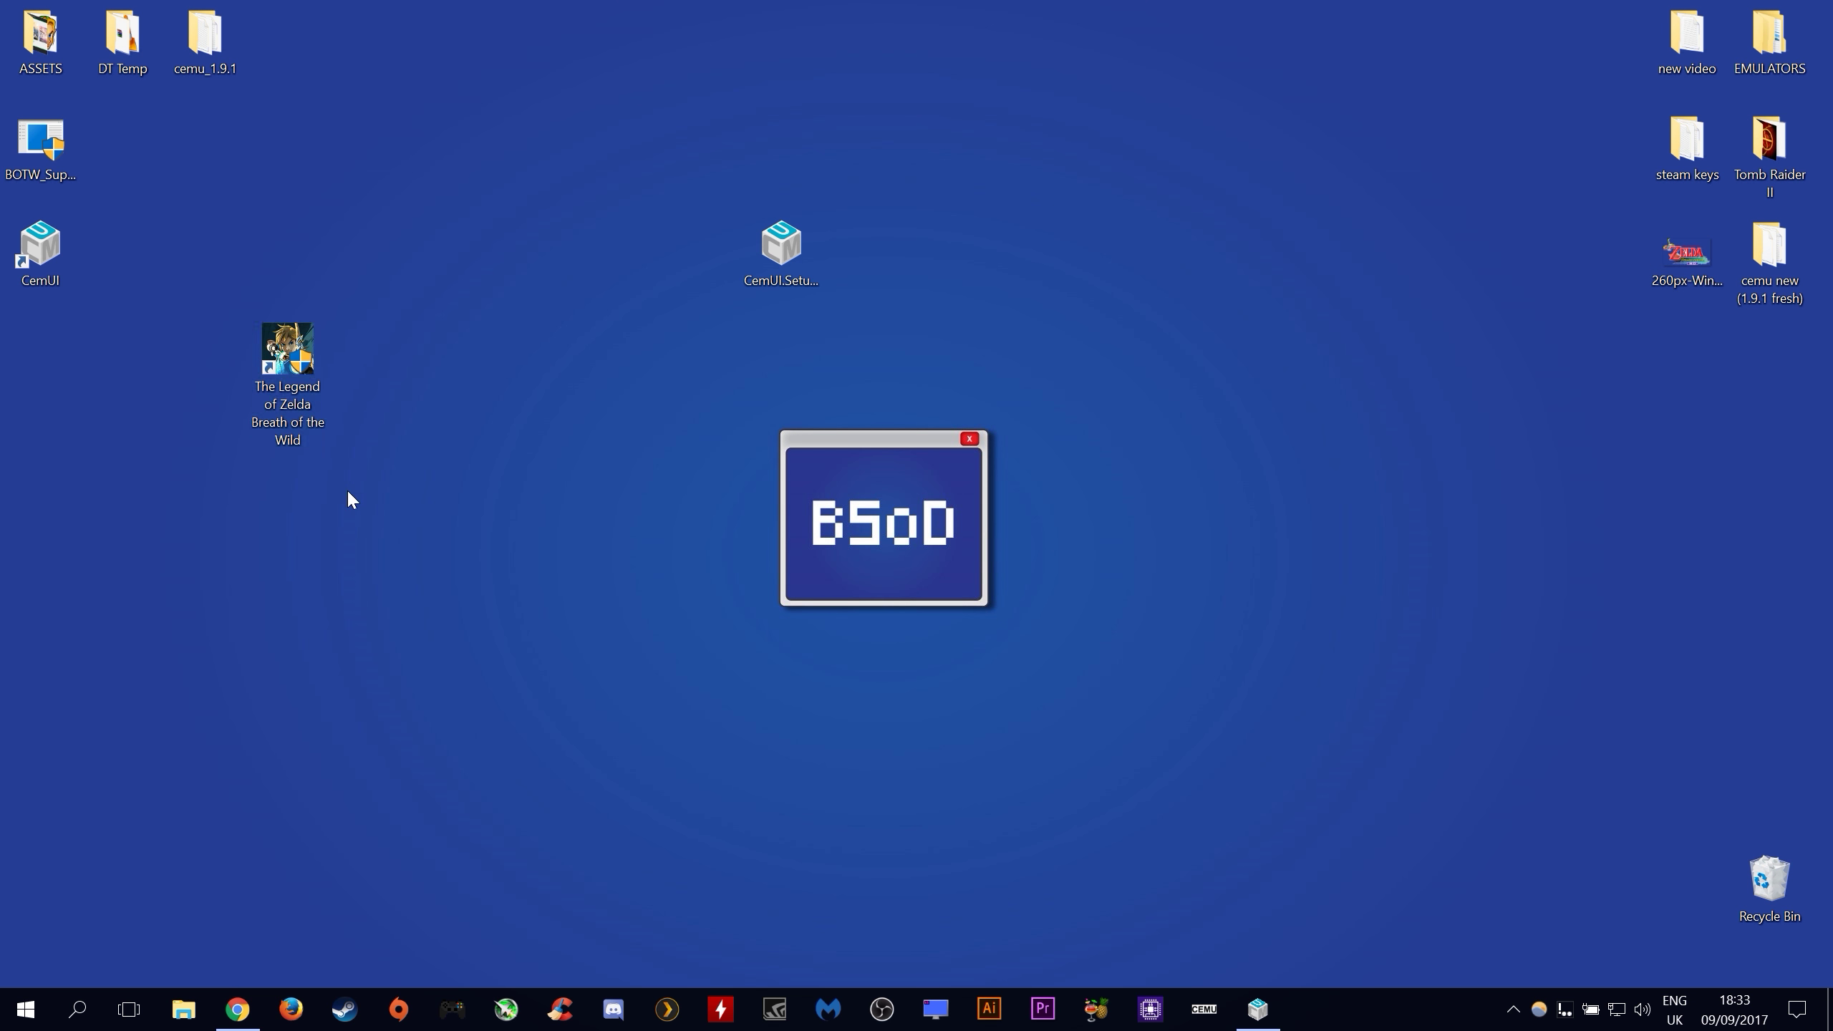
{"action": "double_click", "coordinate": [281, 371]}
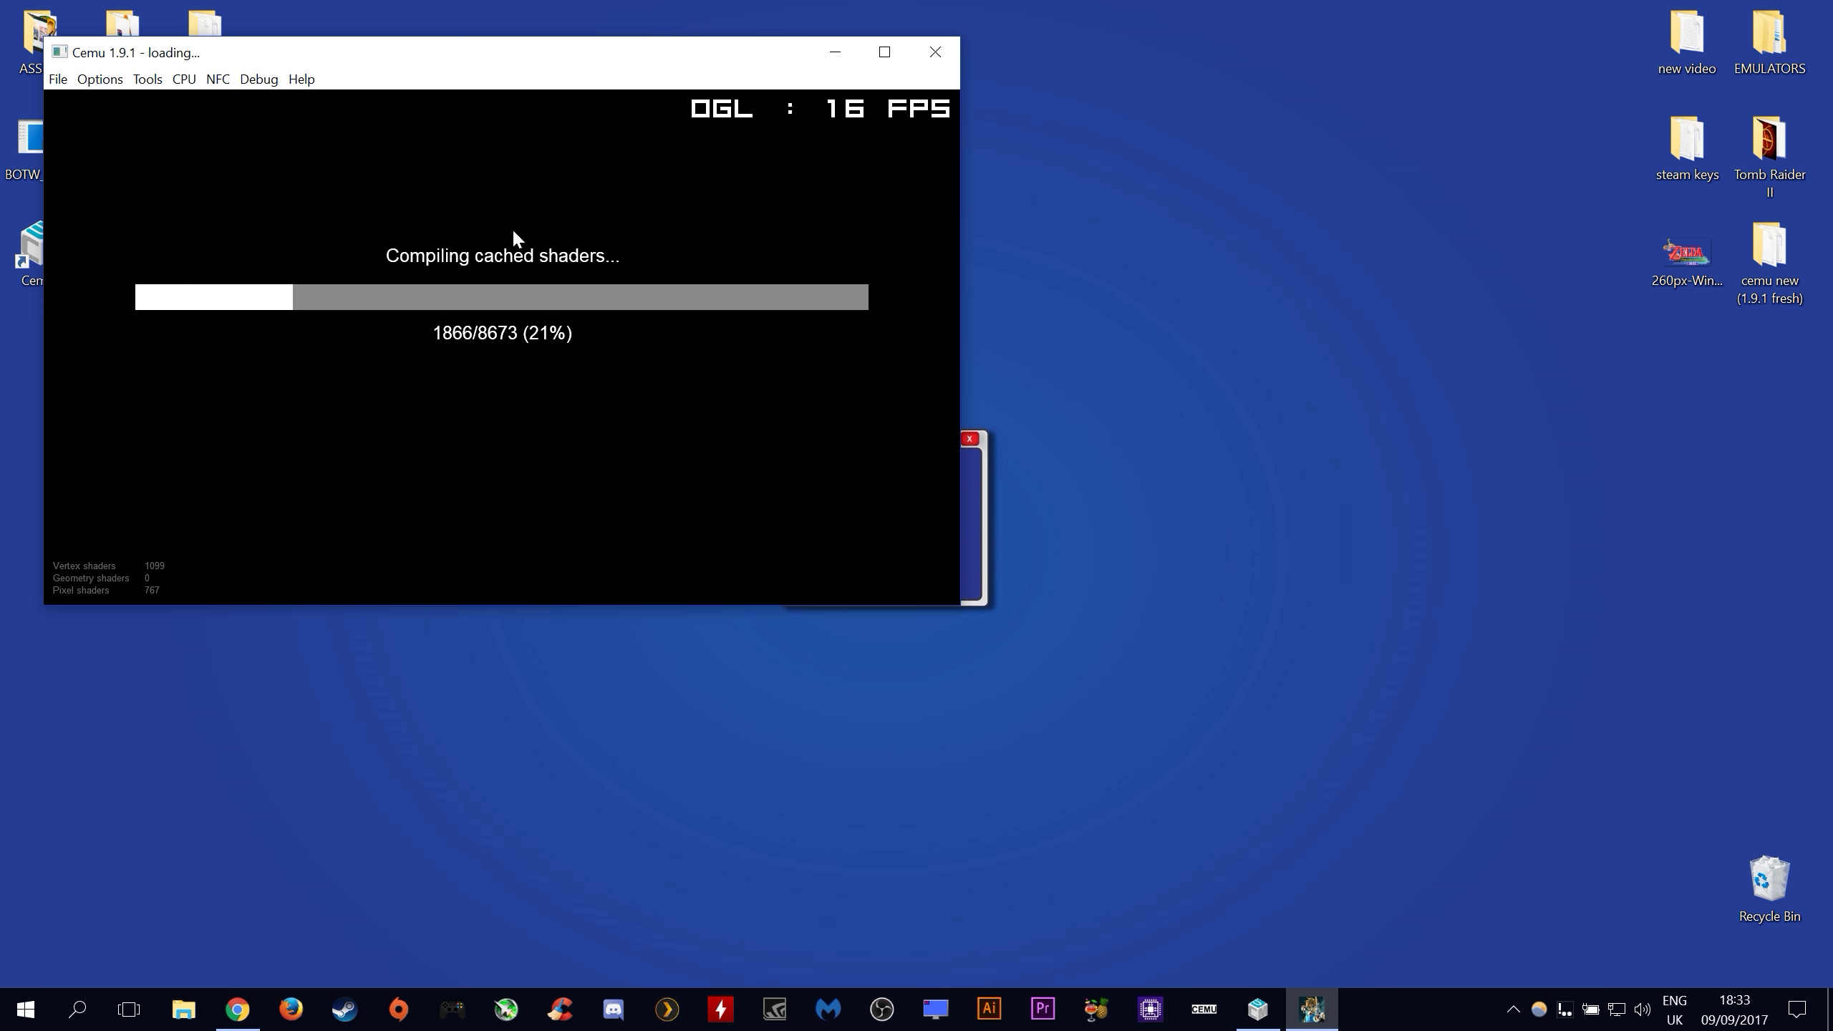
{"action": "left_click", "coordinate": [932, 54]}
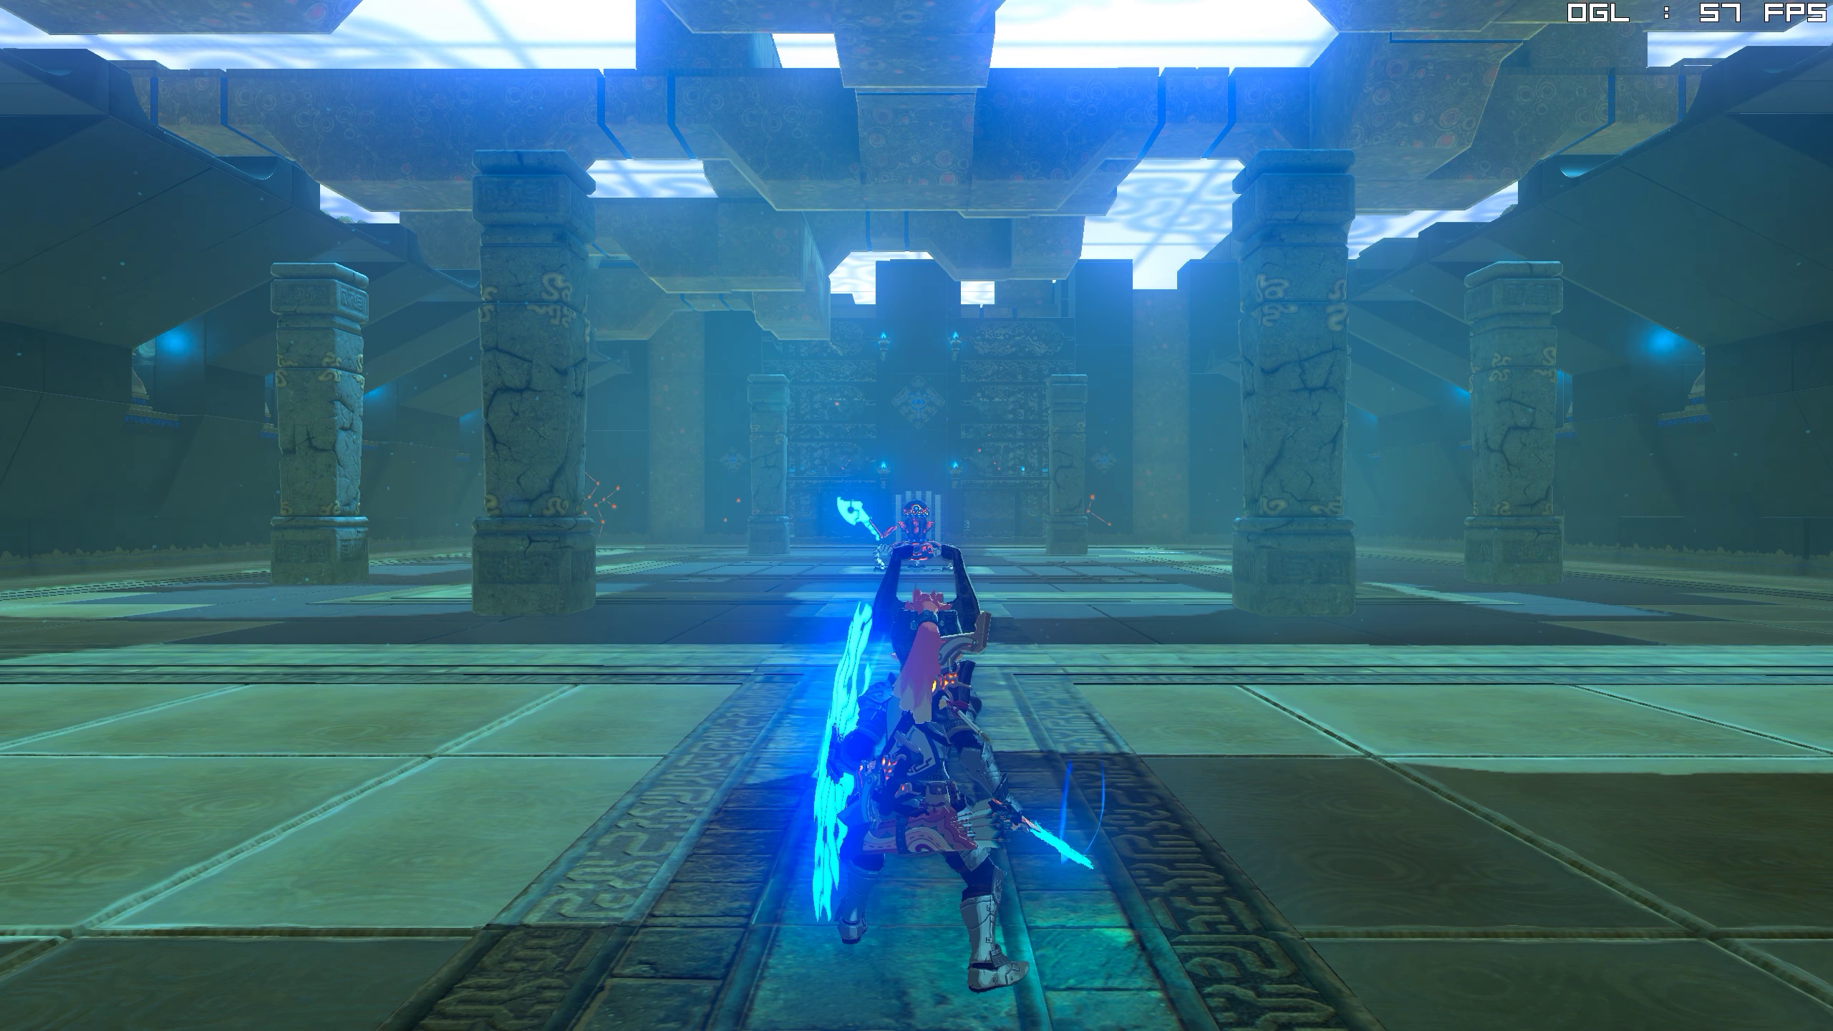
{"action": "key", "text": "w"}
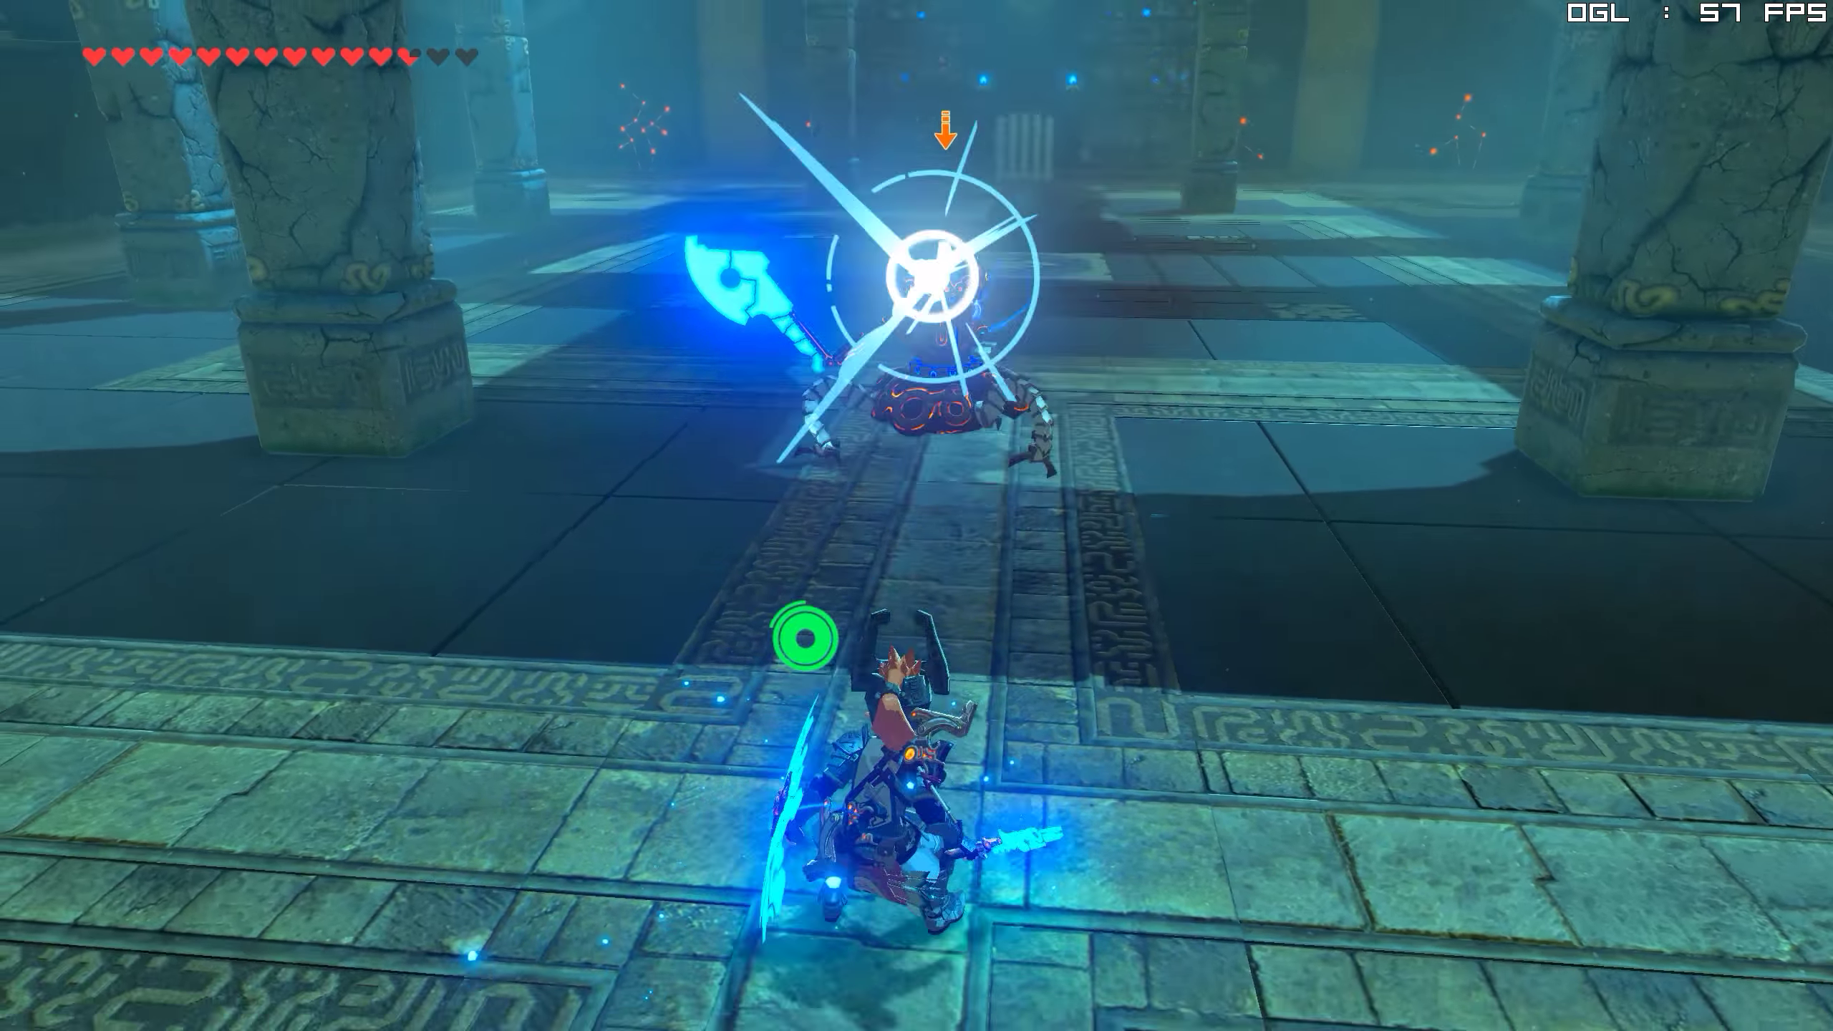